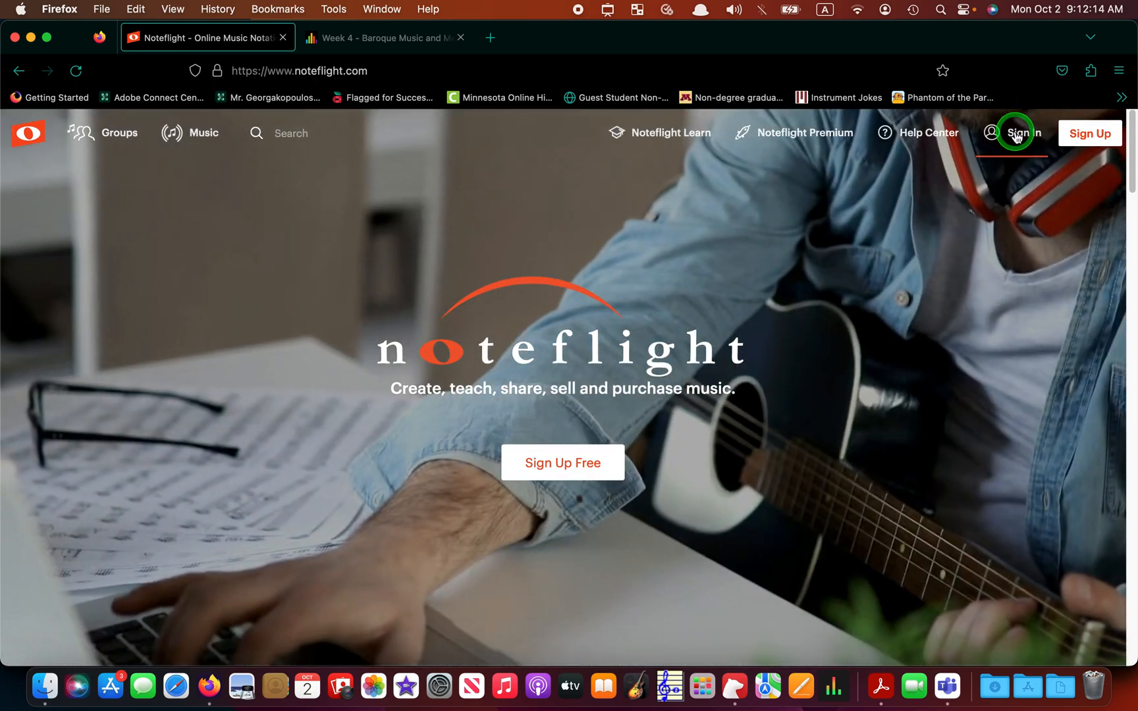
- Sign in with the saved account and create a new blank score sheet, ready for its title
click(1017, 135)
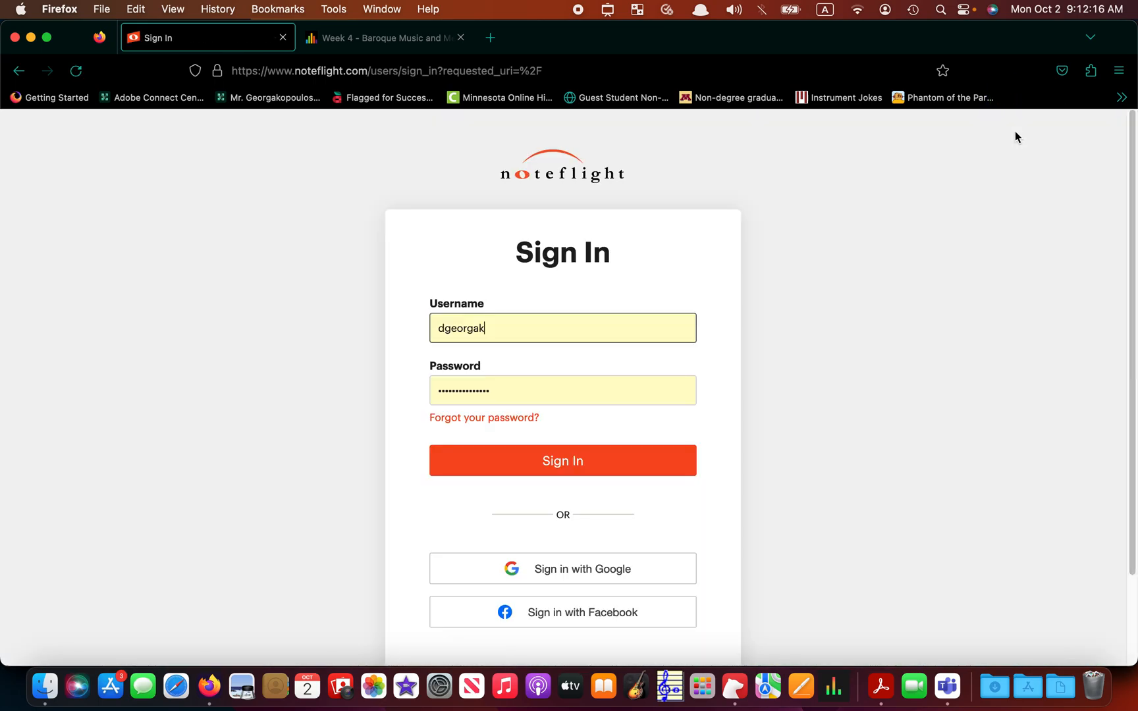
click(575, 452)
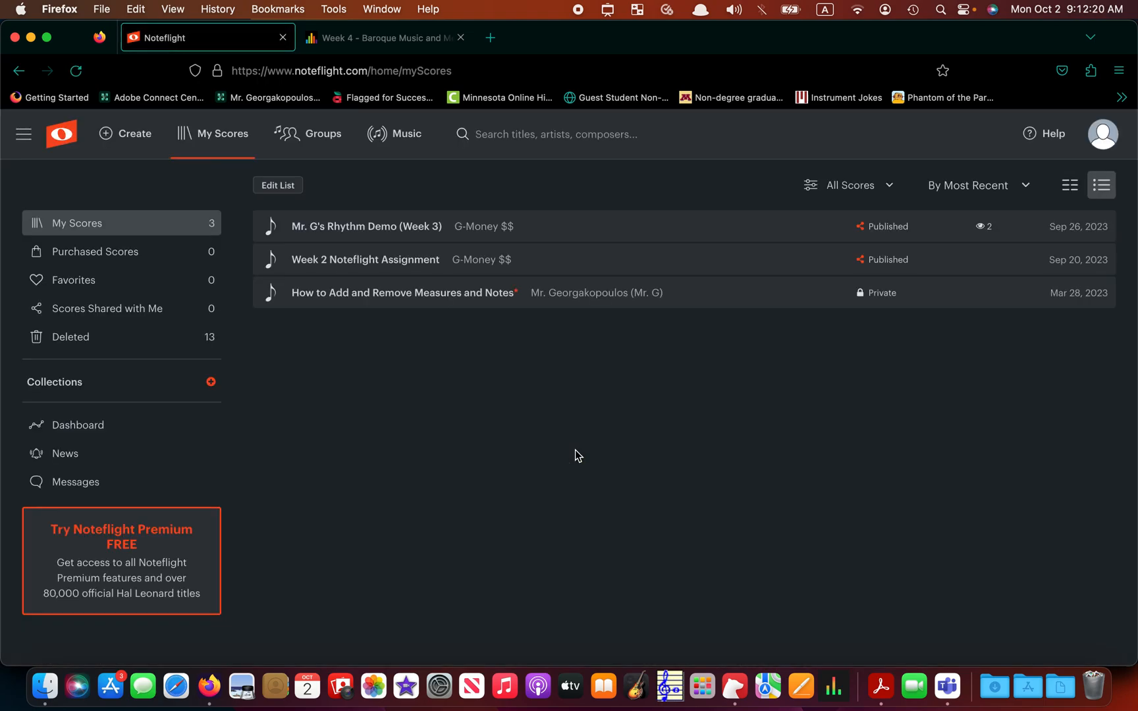
click(135, 139)
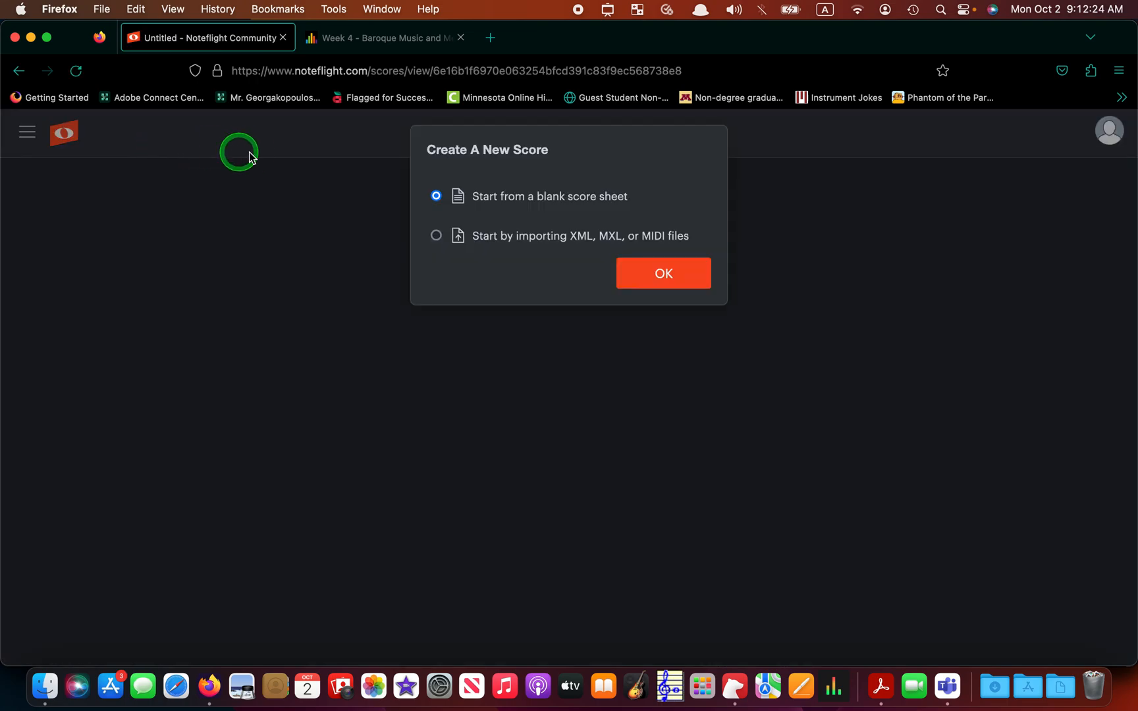
click(642, 269)
click(562, 281)
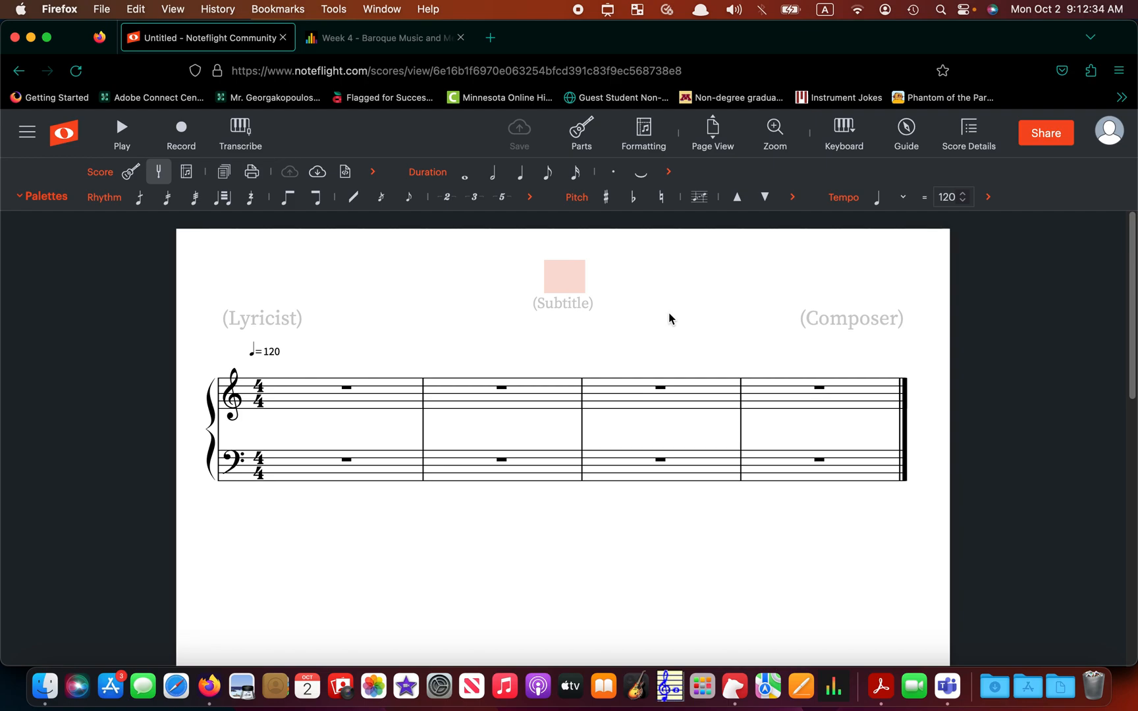
- Enter 'Baro-meter' as the score title and fill in the composer field with the composer's name
text(Baro-meter)
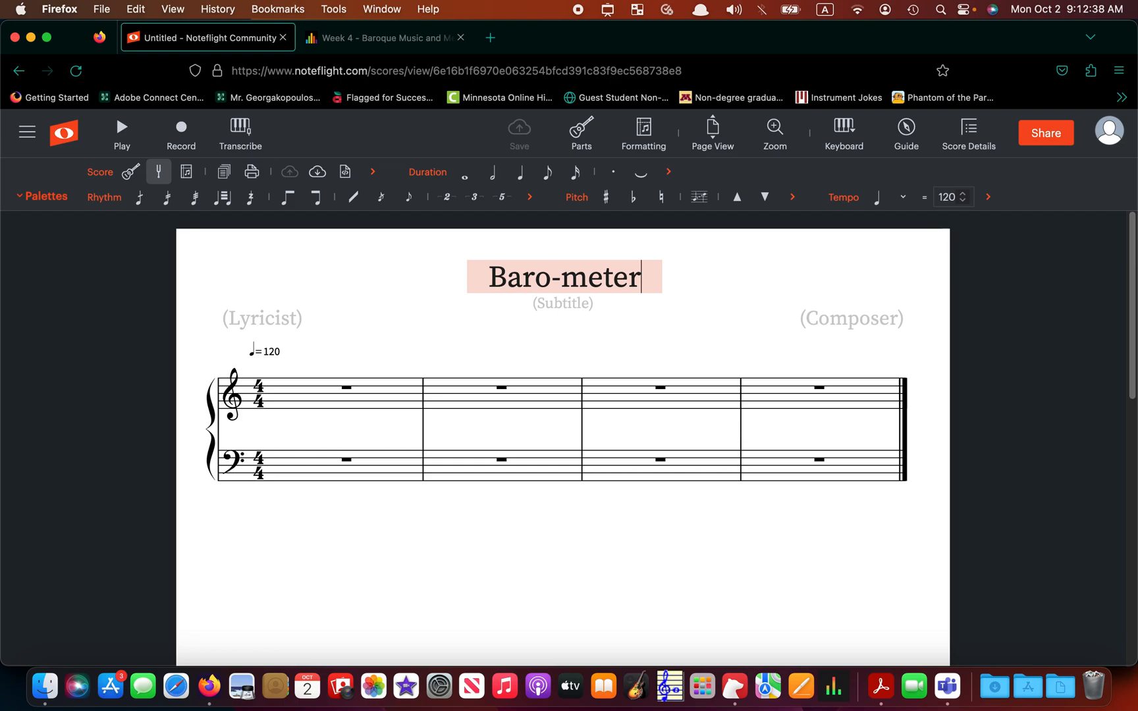
click(830, 325)
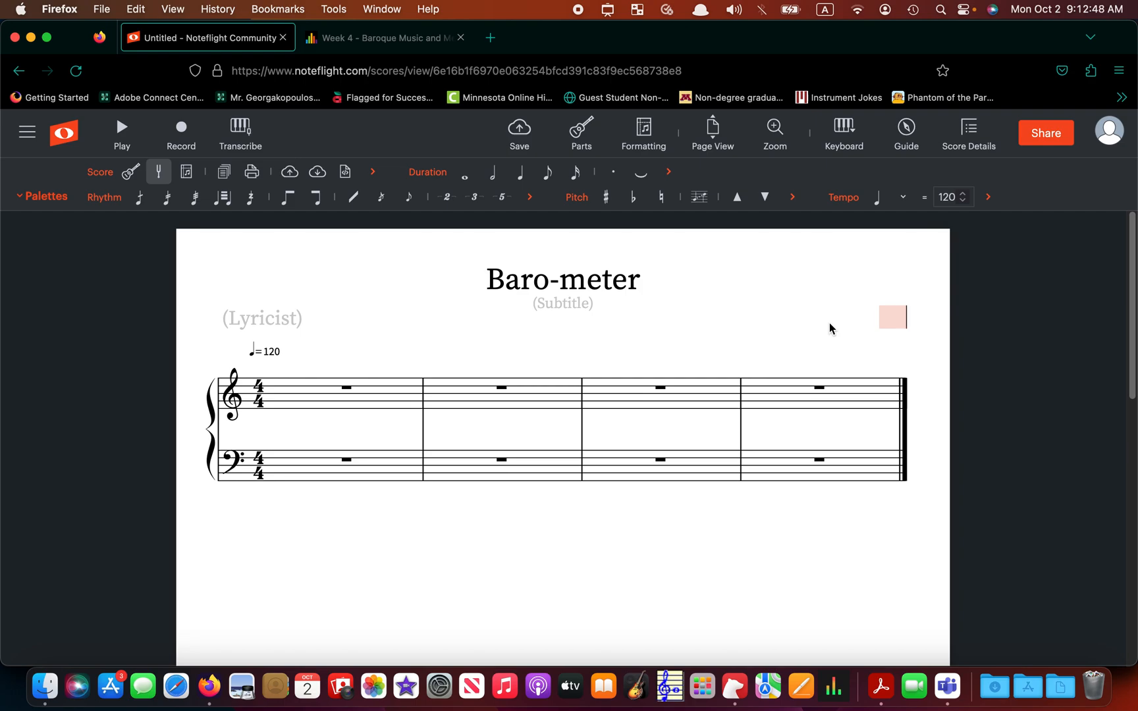
text(G-Money $$)
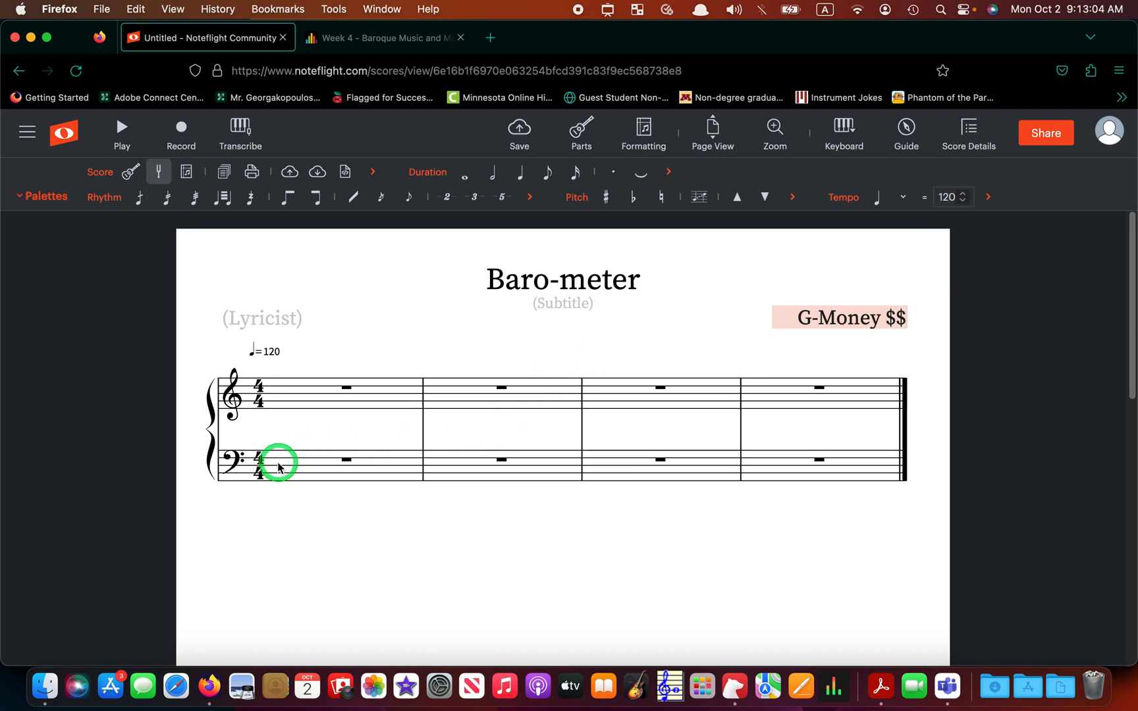
click(273, 426)
- Select the entire bass staff and delete it, leaving only the treble staff
click(300, 440)
click(355, 472)
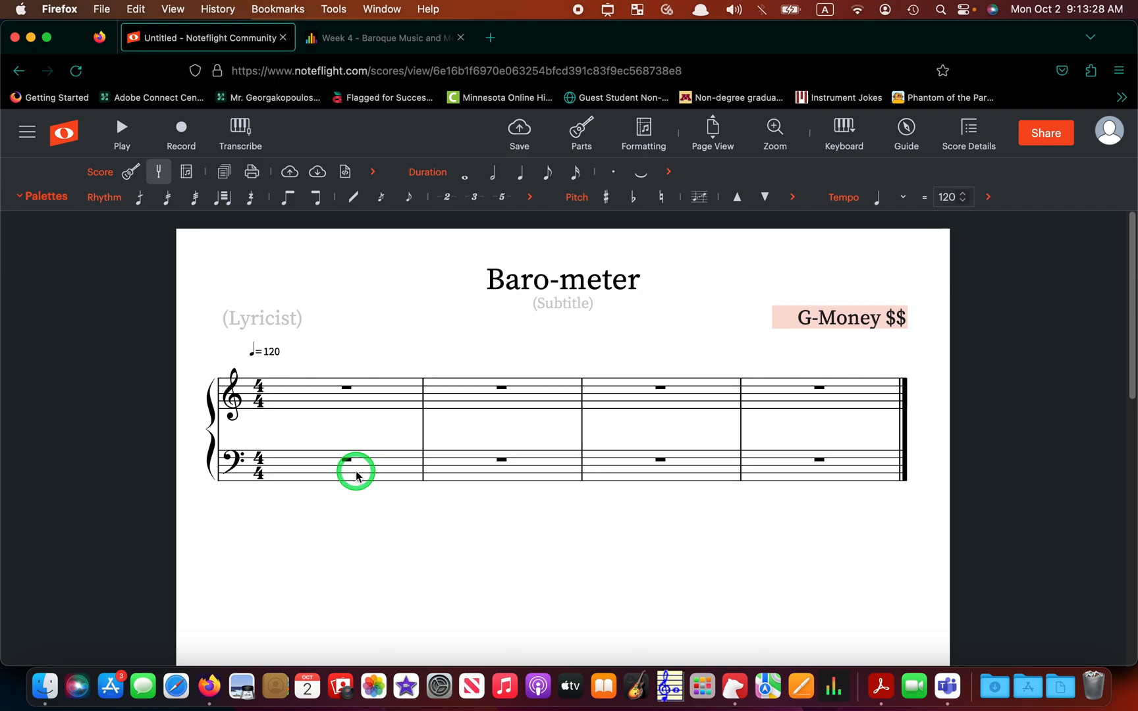
click(357, 476)
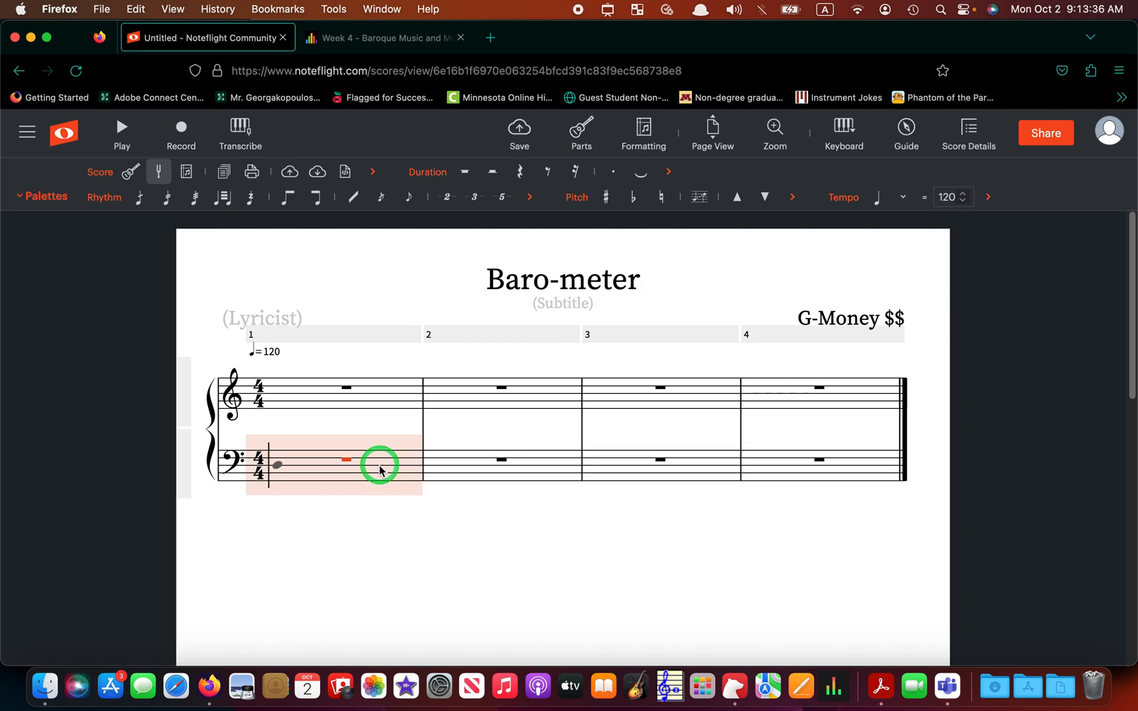
click(185, 470)
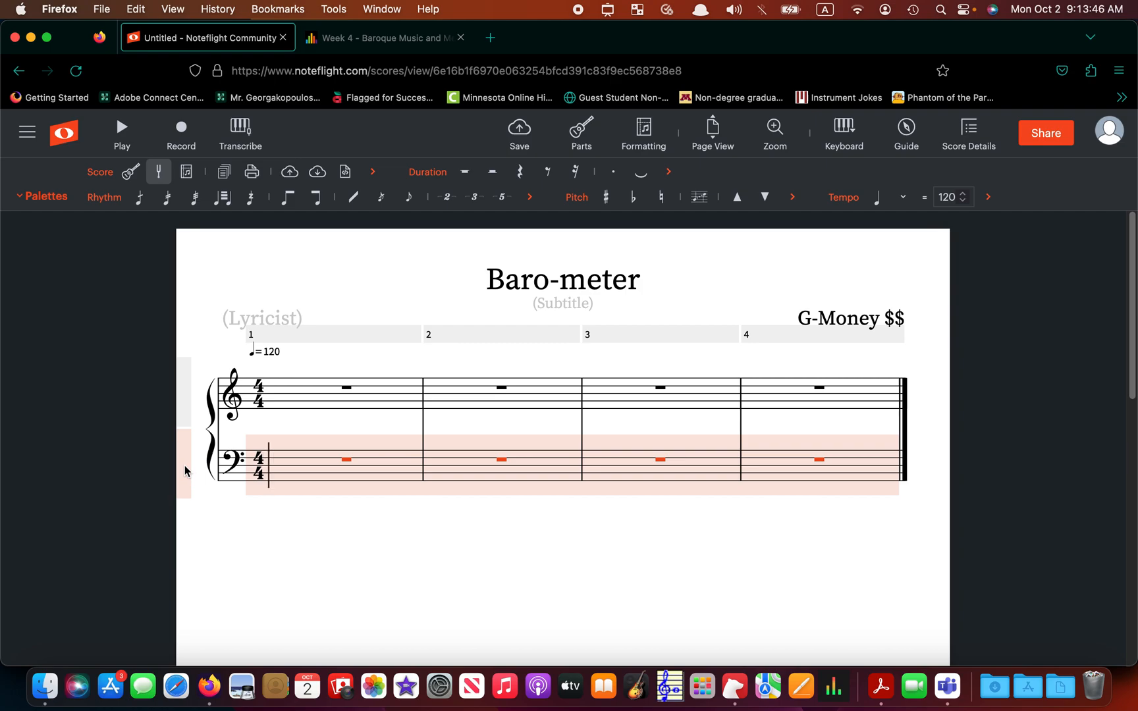
key(BackSpace)
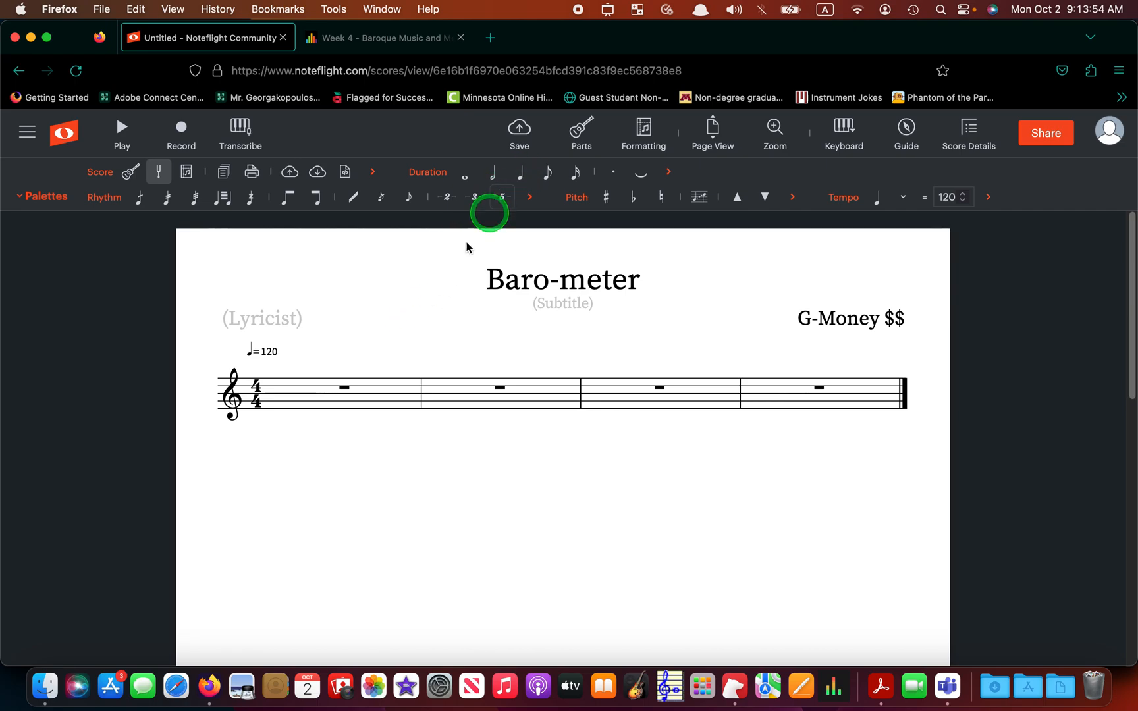
- Write measure 1 with quarter notes, a half note on beat 2 and two beamed eighths at the end
click(329, 397)
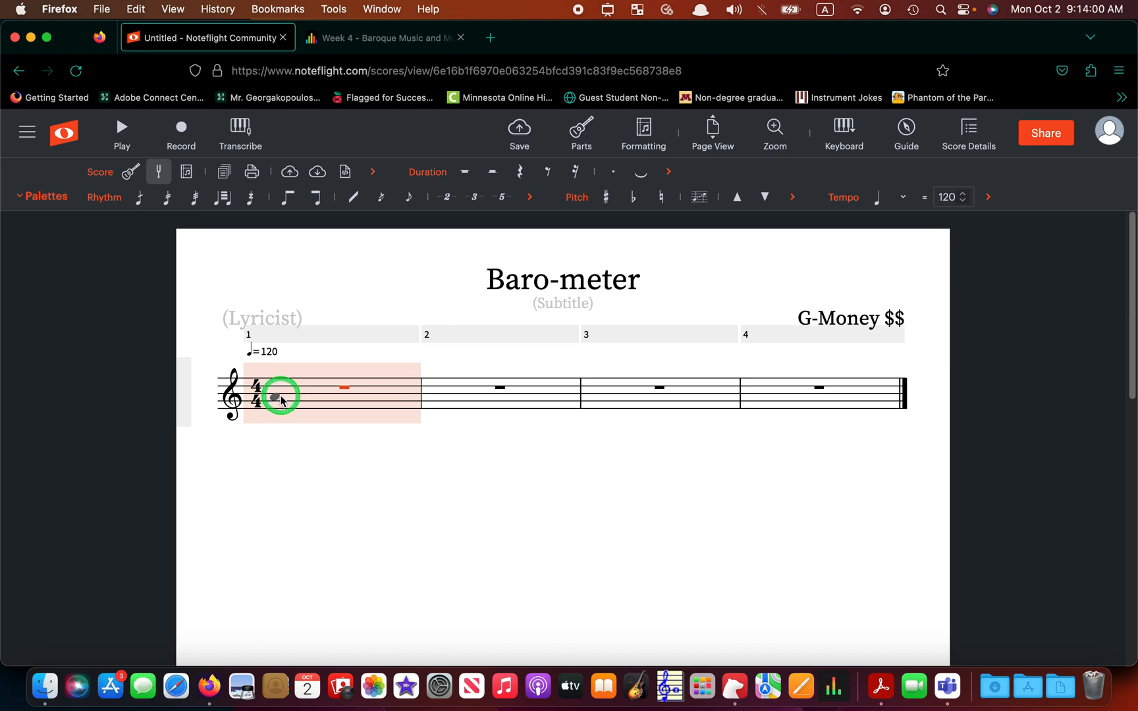
click(281, 399)
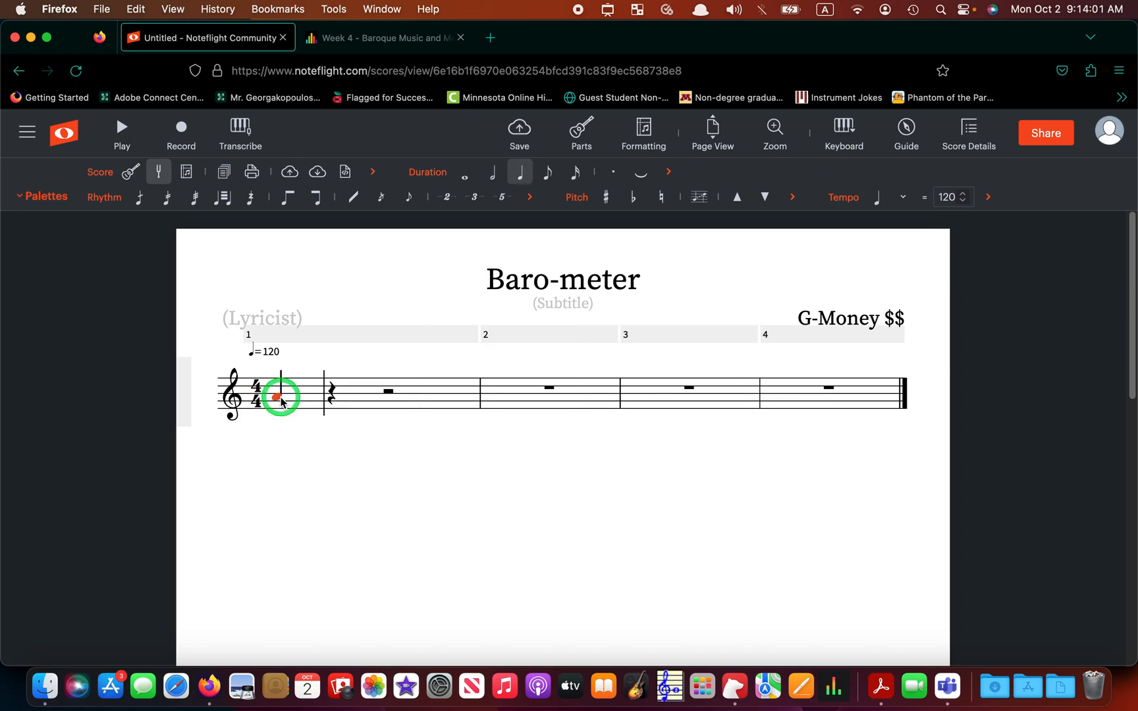
click(336, 392)
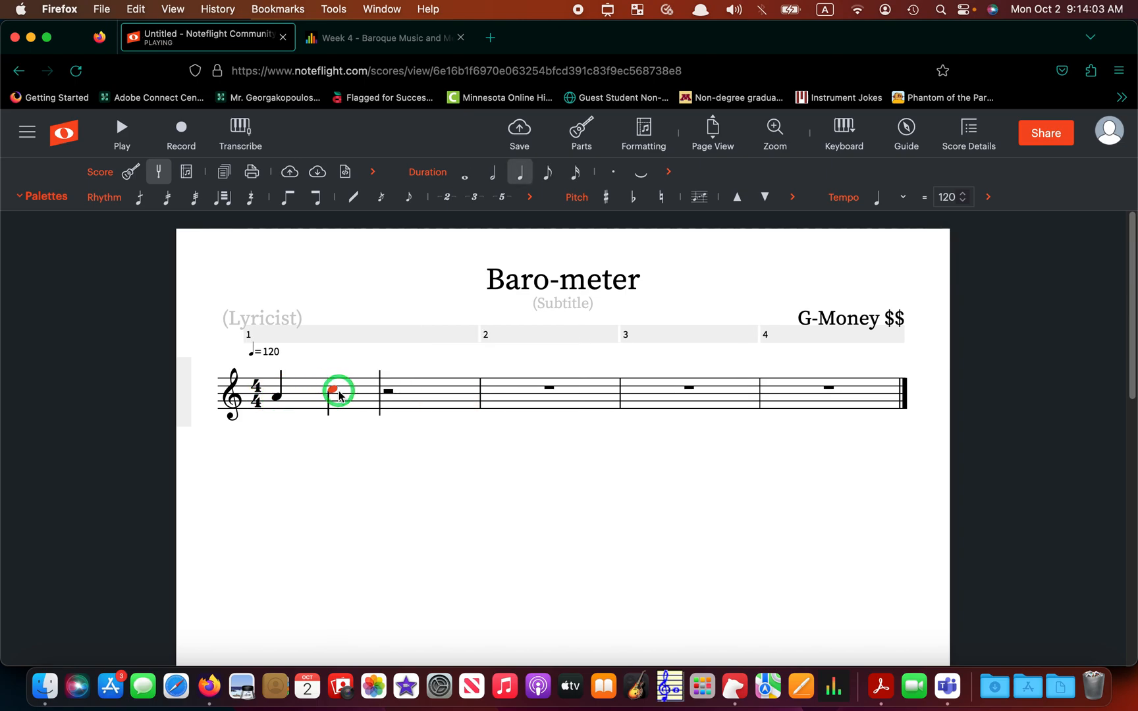
click(386, 401)
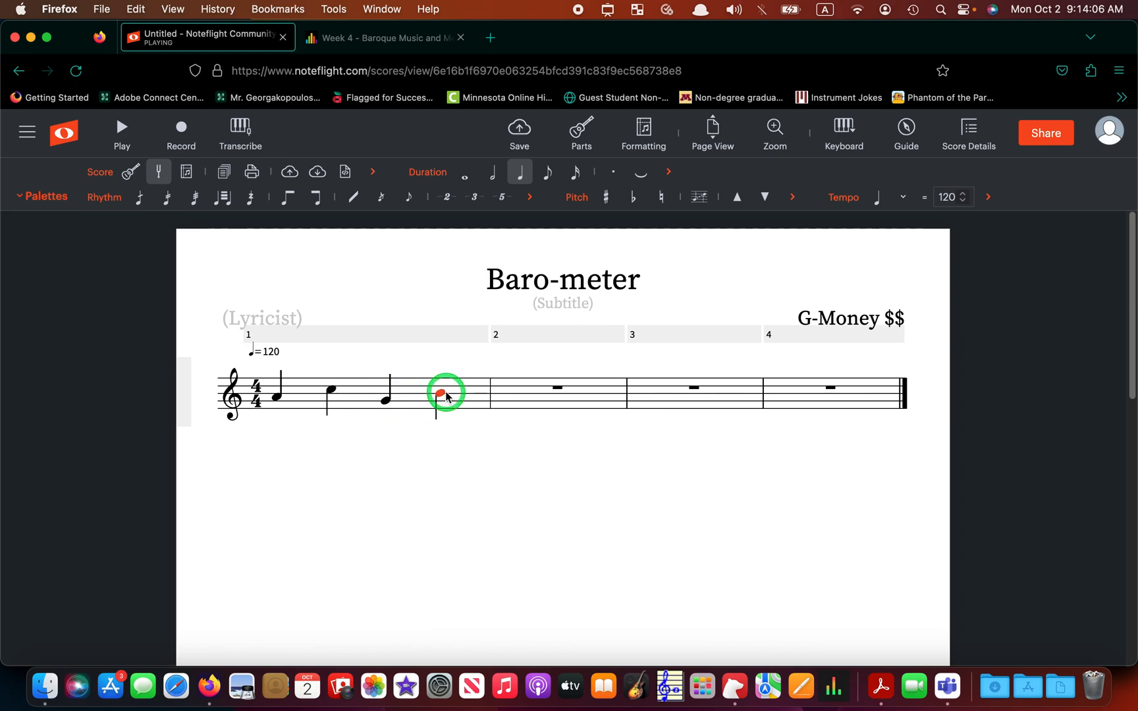
click(434, 422)
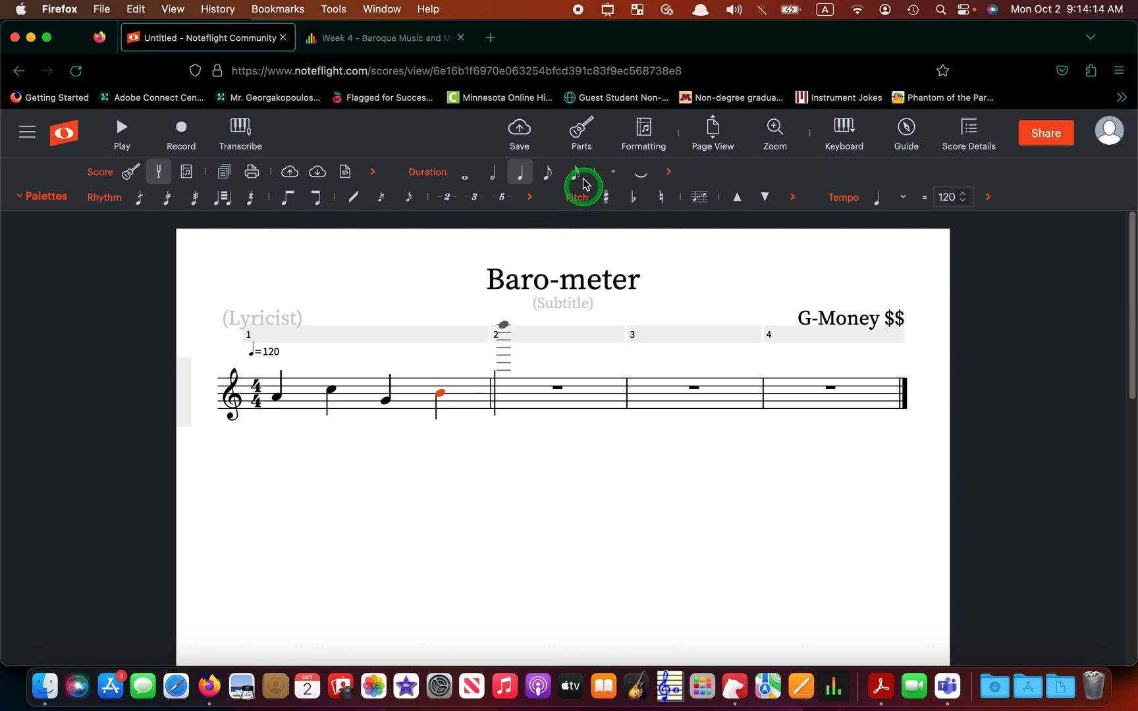
click(552, 175)
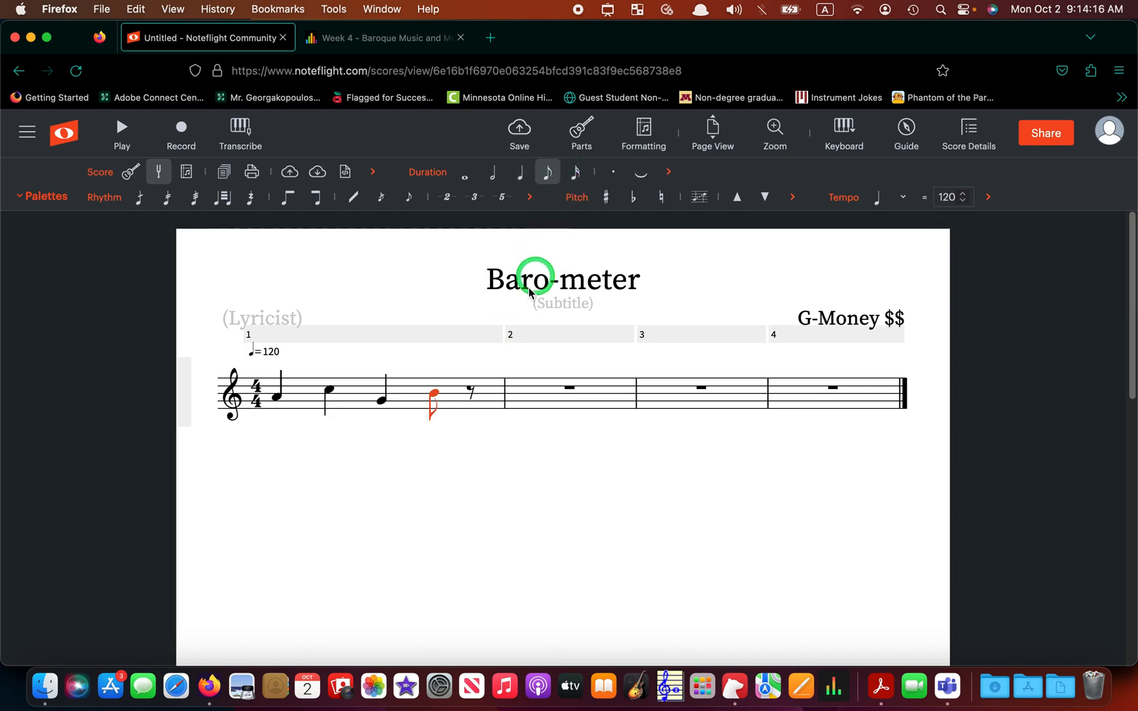
click(472, 400)
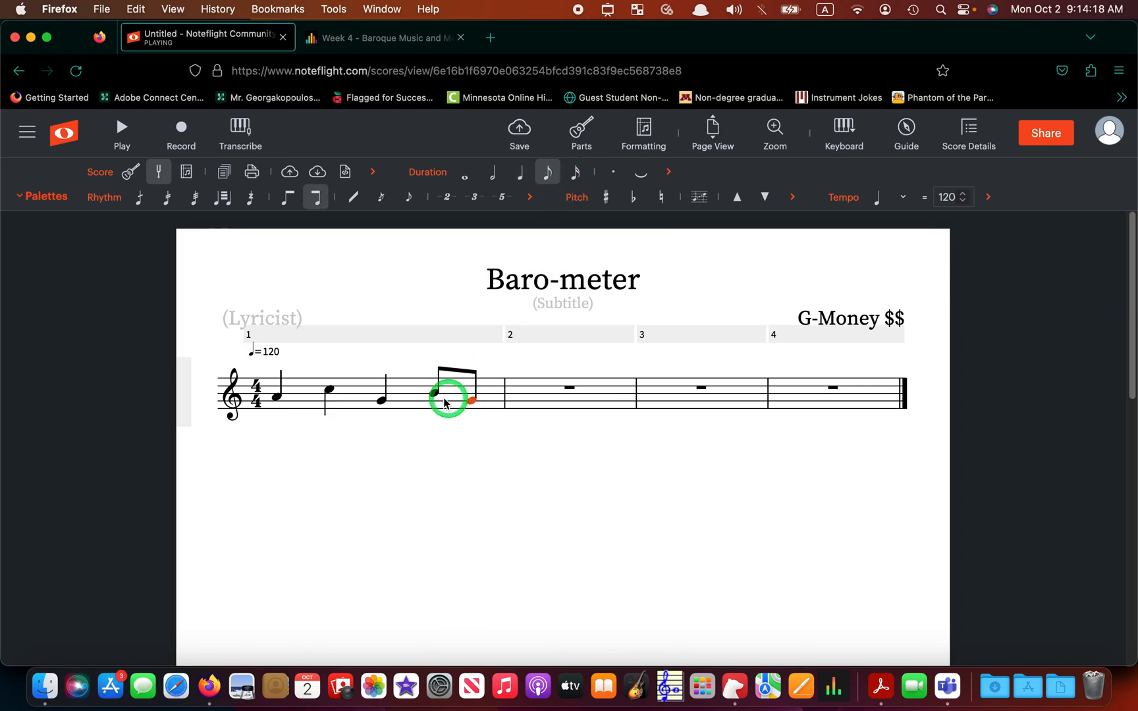
click(330, 393)
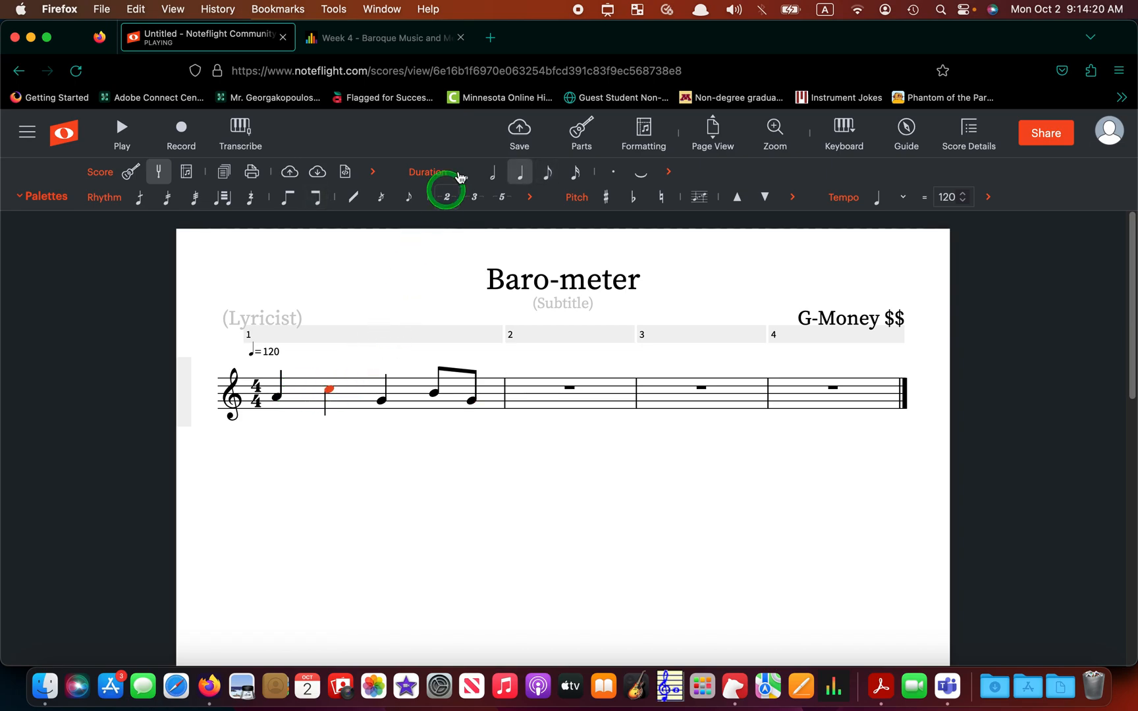
click(494, 174)
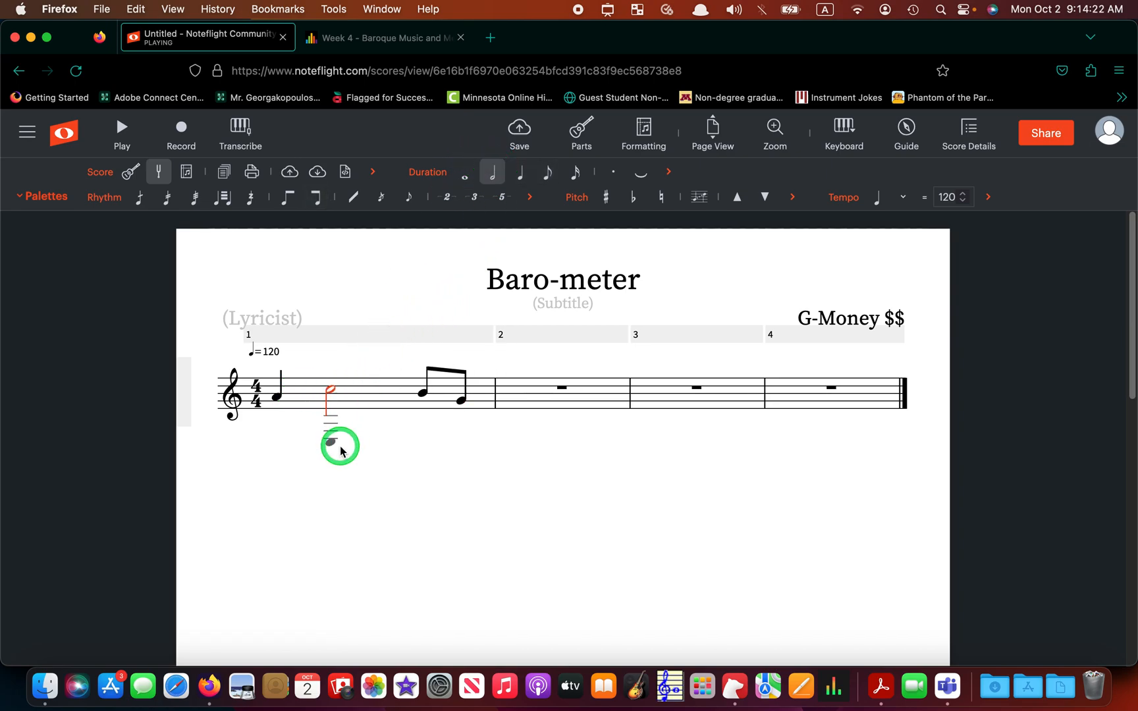
- Fill measure 2 with quarter notes including E and B, splitting beat 2 into two beamed eighths
click(508, 401)
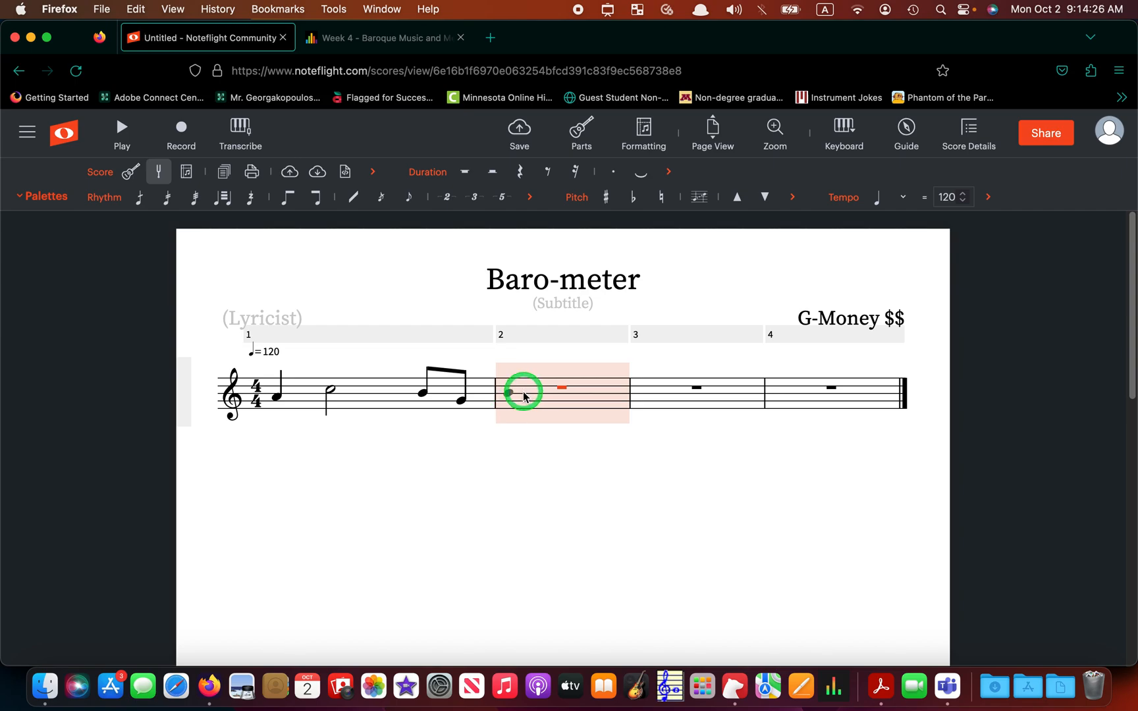
click(519, 398)
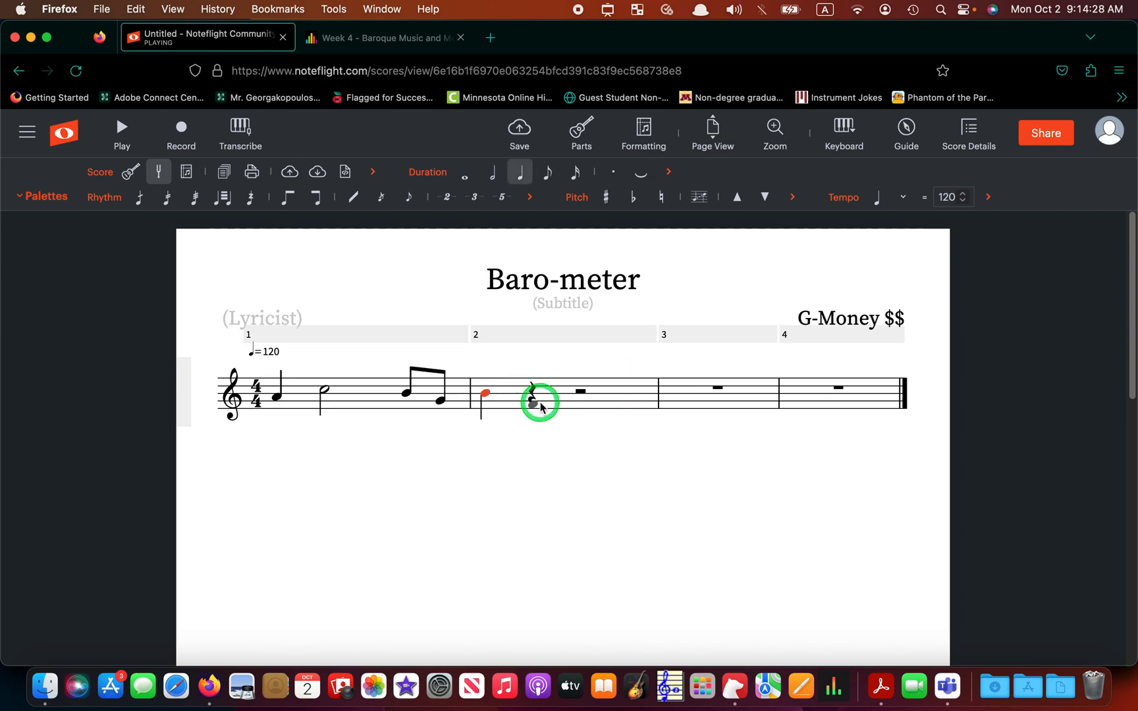
click(537, 403)
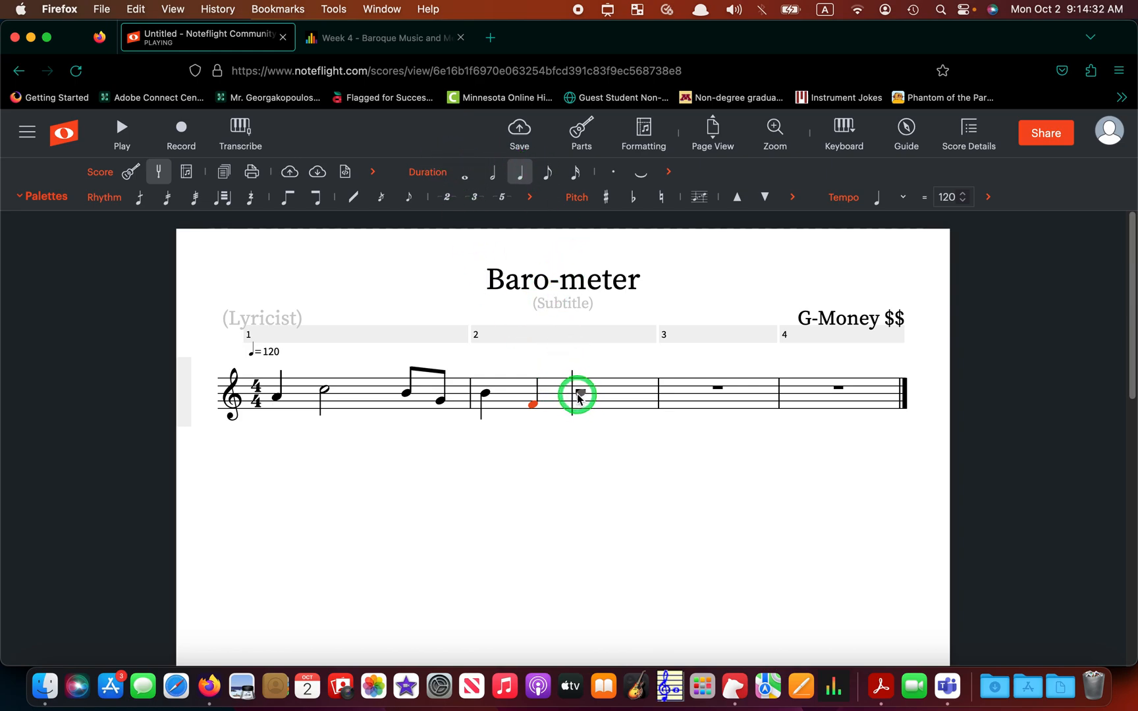
click(577, 396)
click(620, 398)
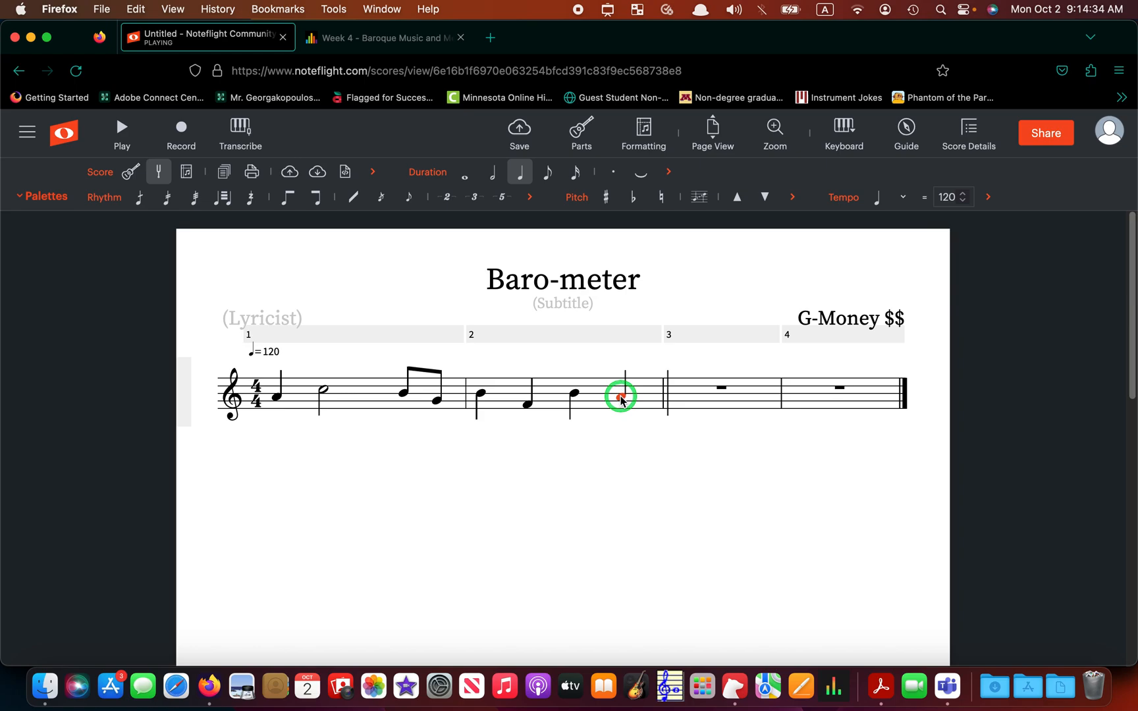
click(527, 403)
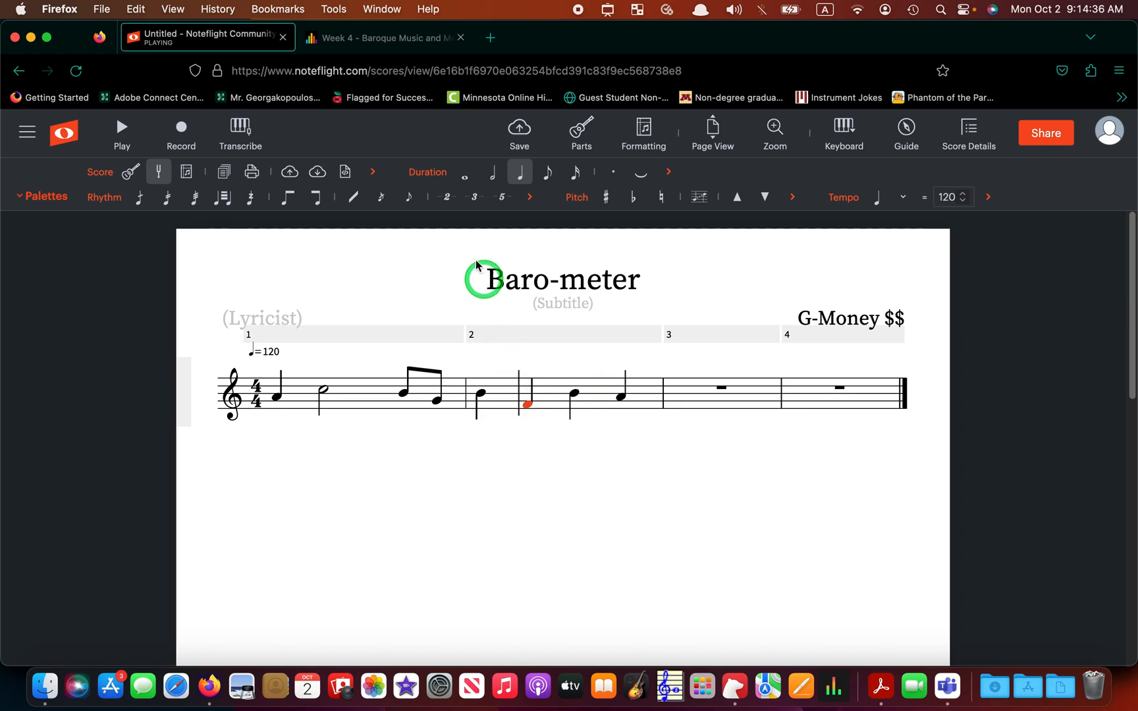
click(547, 175)
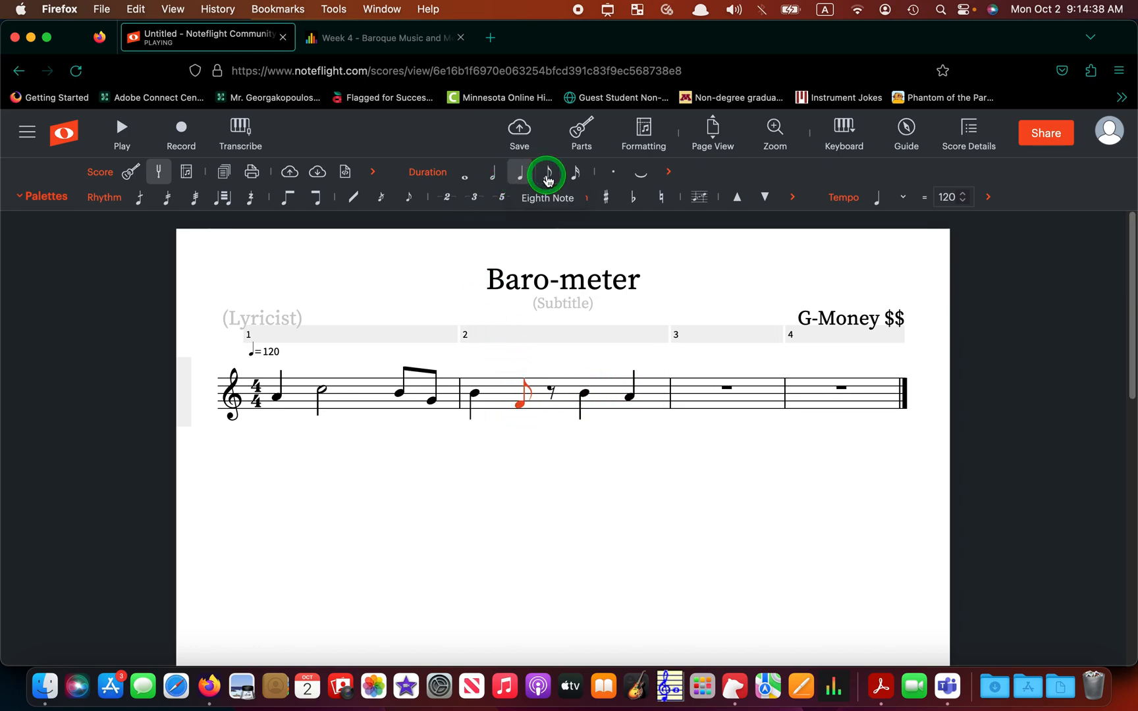
click(549, 398)
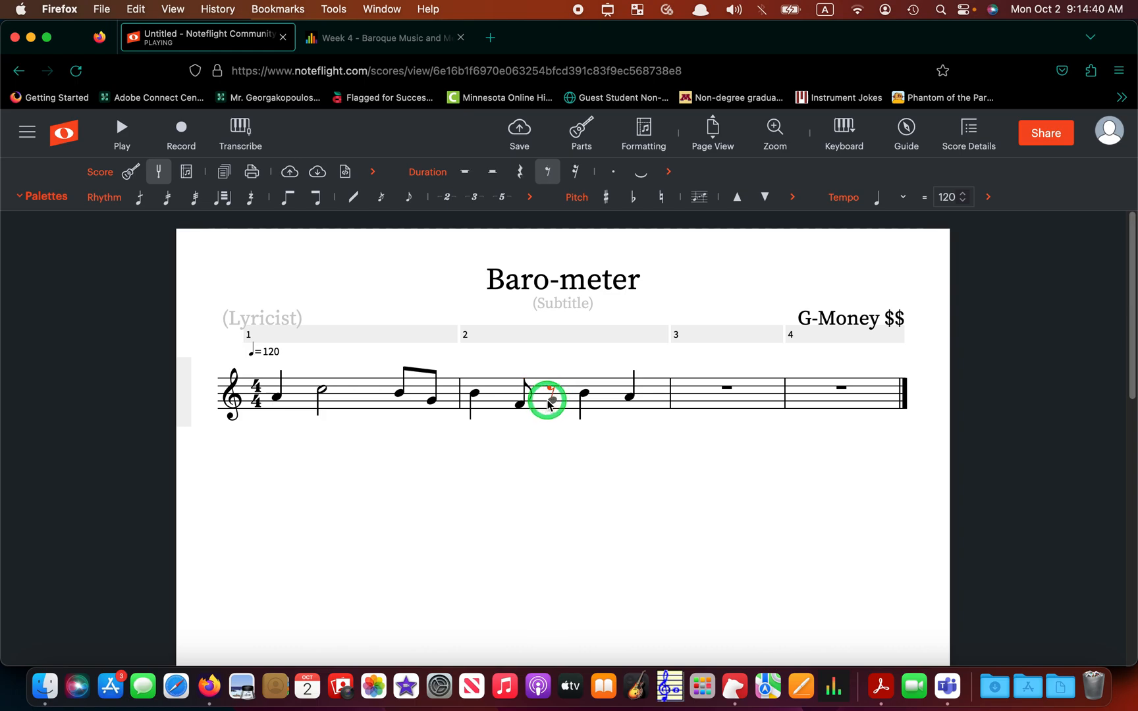
click(549, 401)
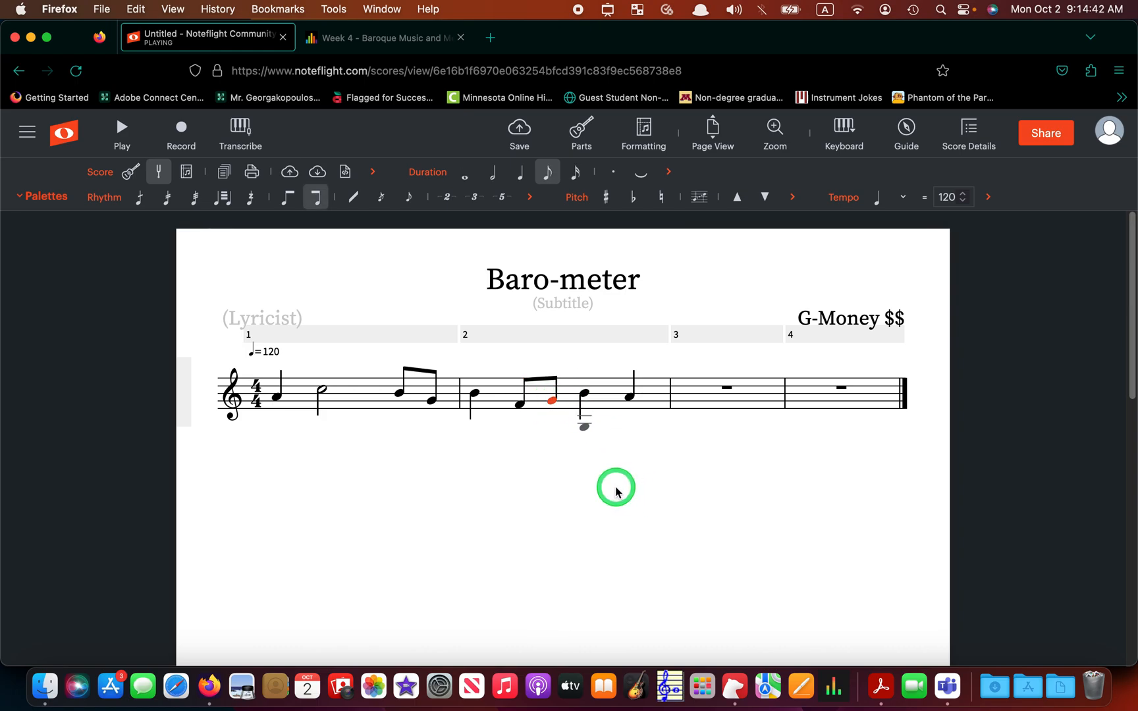
click(409, 503)
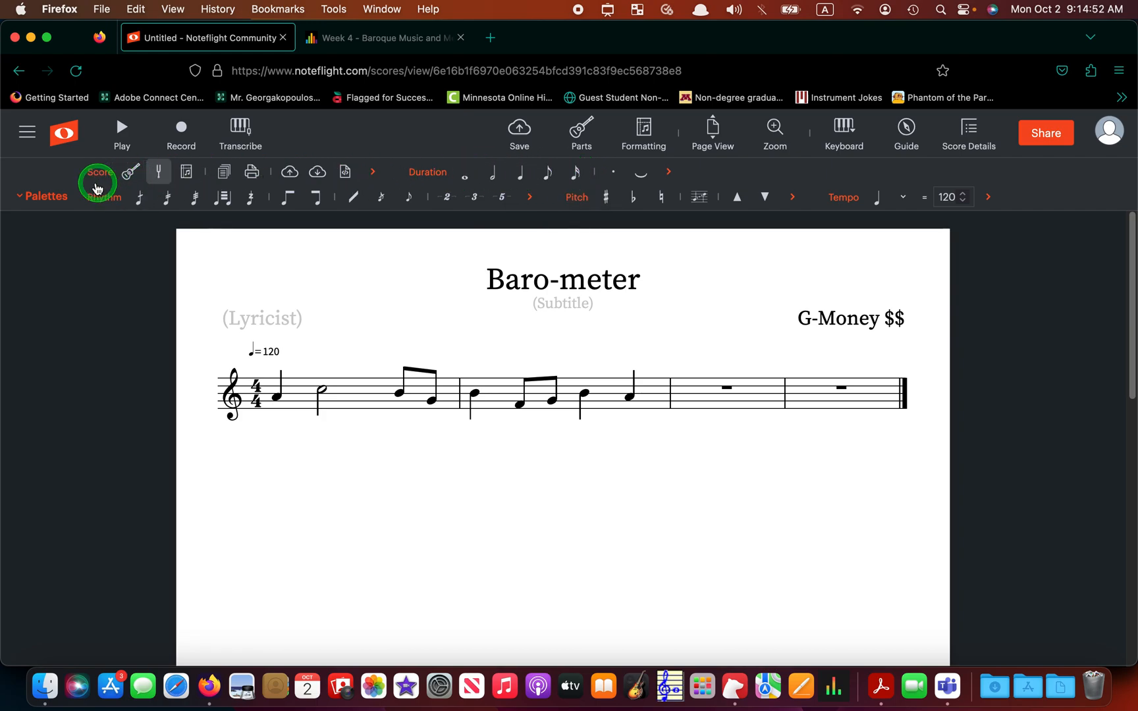
click(53, 198)
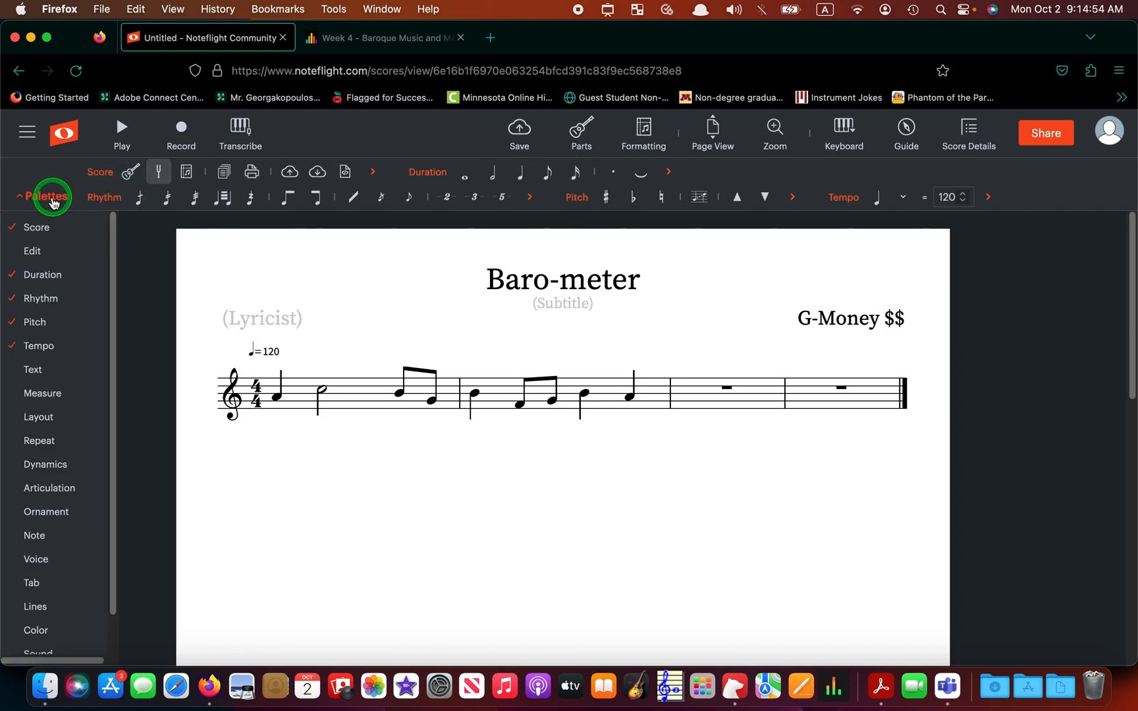
mouse_move(54, 283)
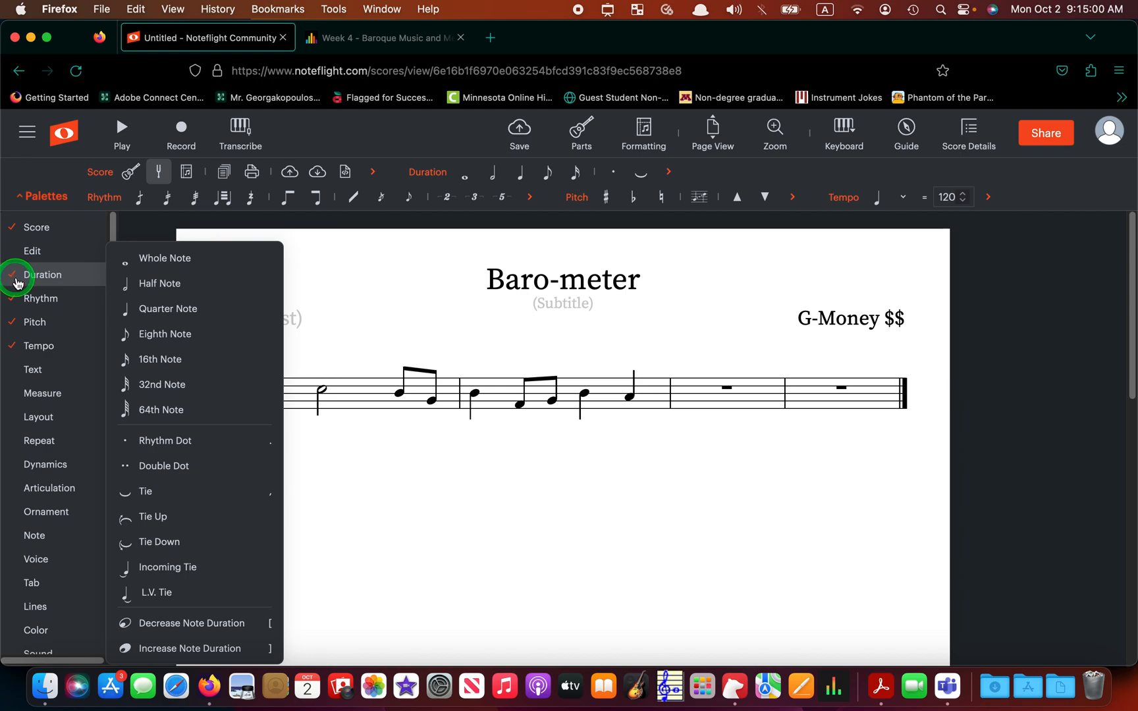
click(31, 277)
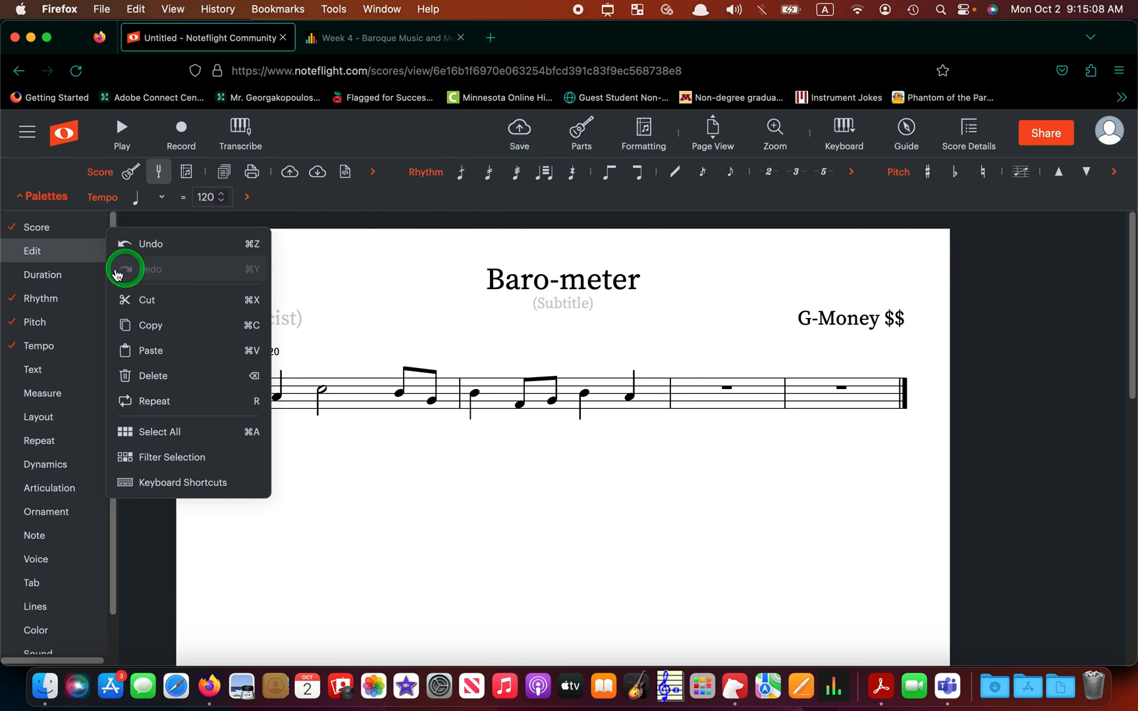
click(21, 282)
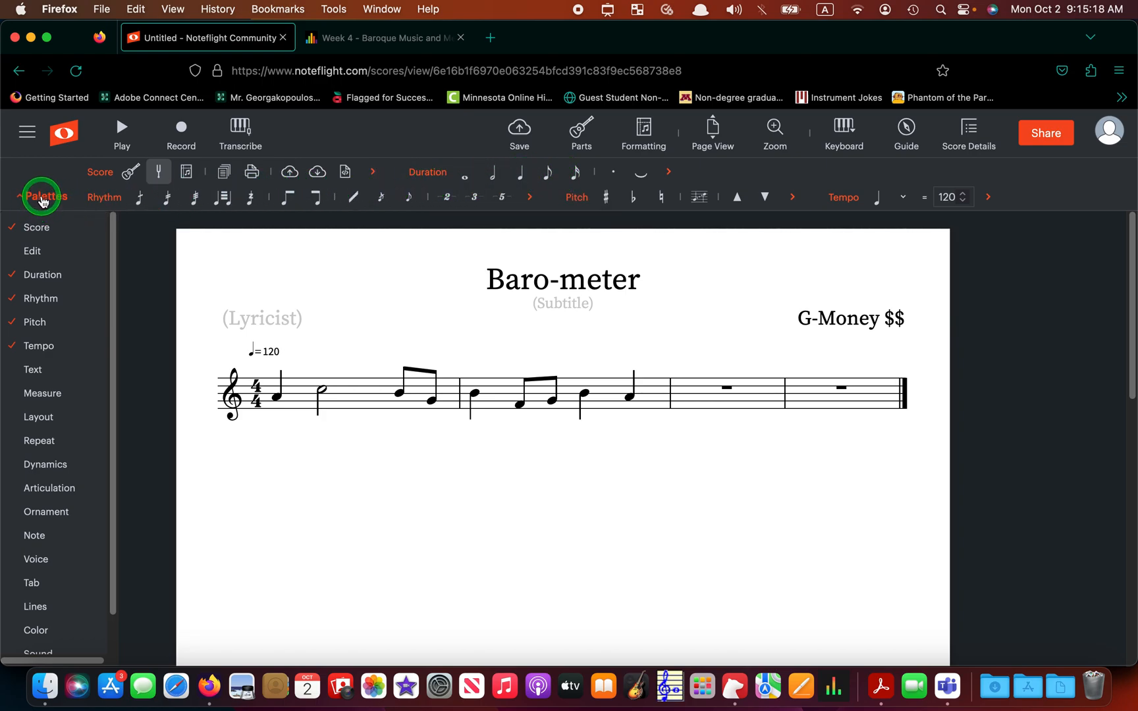
mouse_move(54, 277)
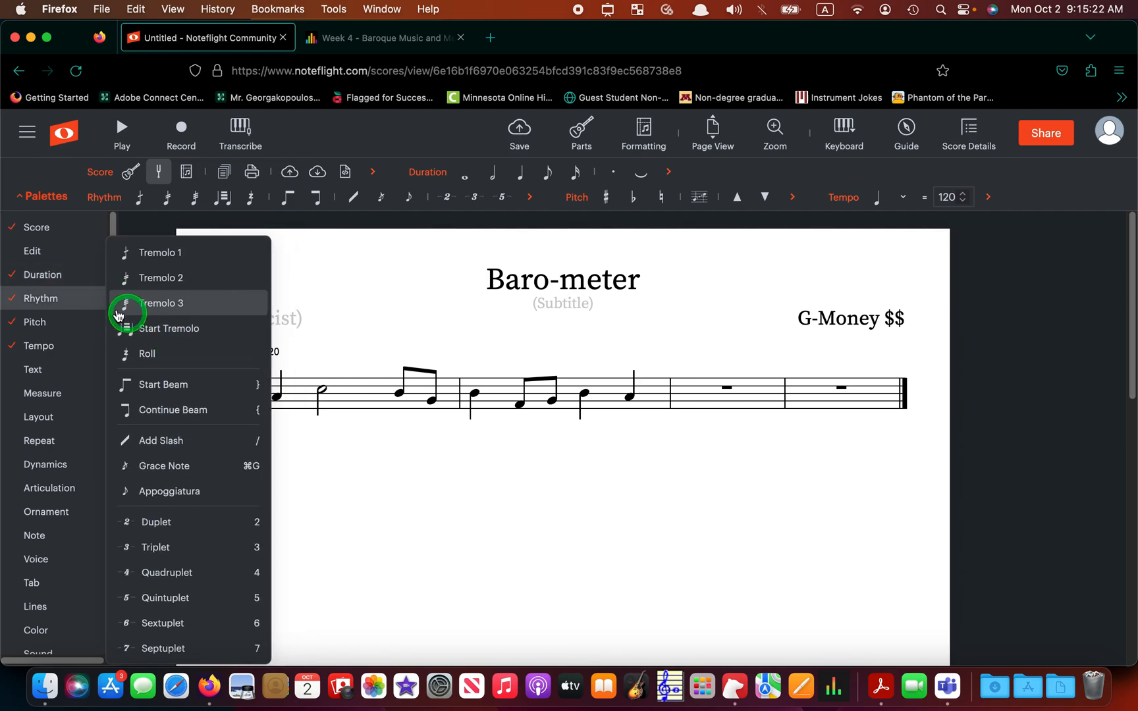
mouse_move(73, 277)
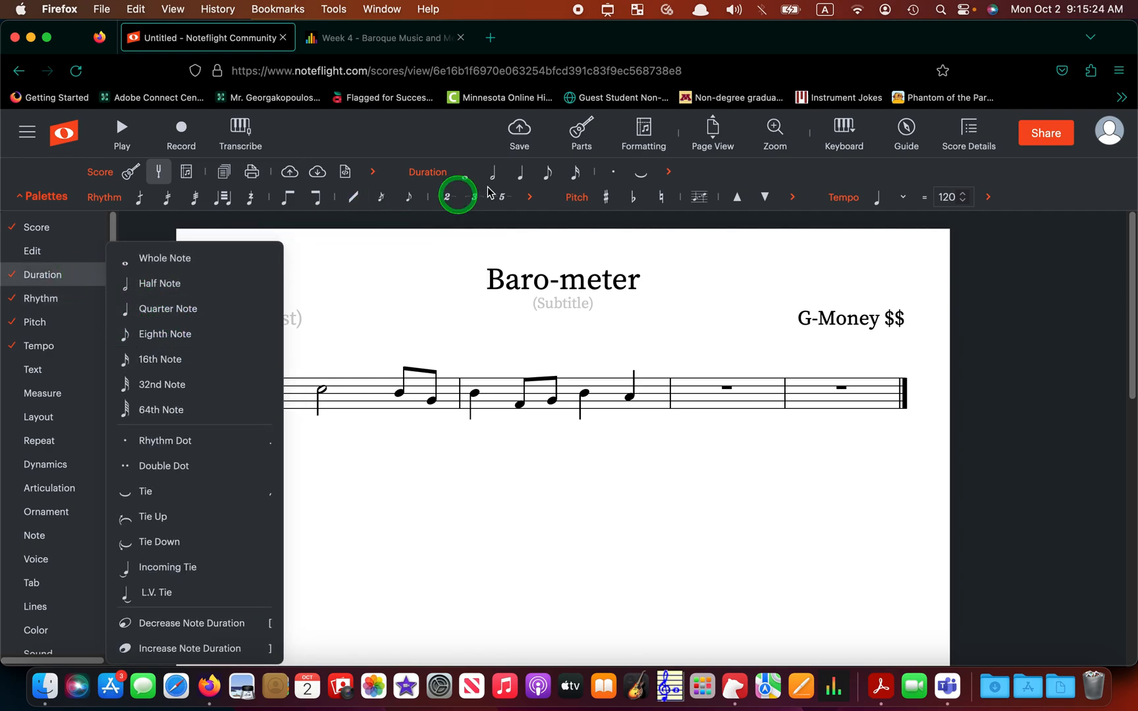
click(46, 198)
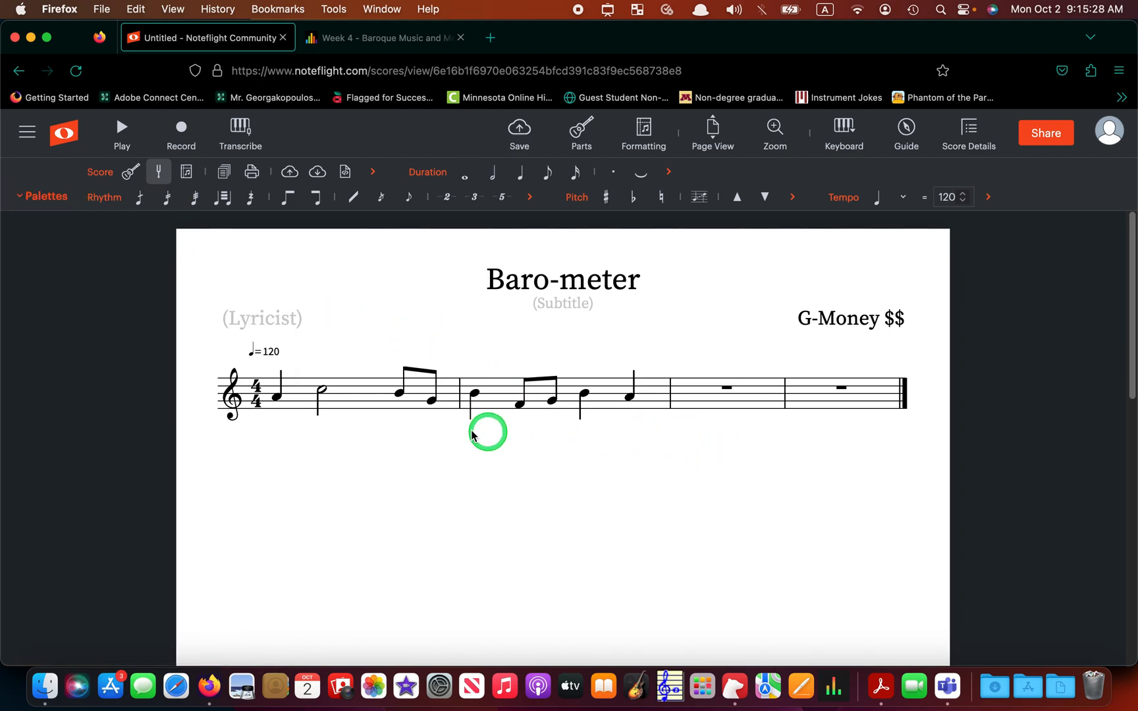
click(698, 399)
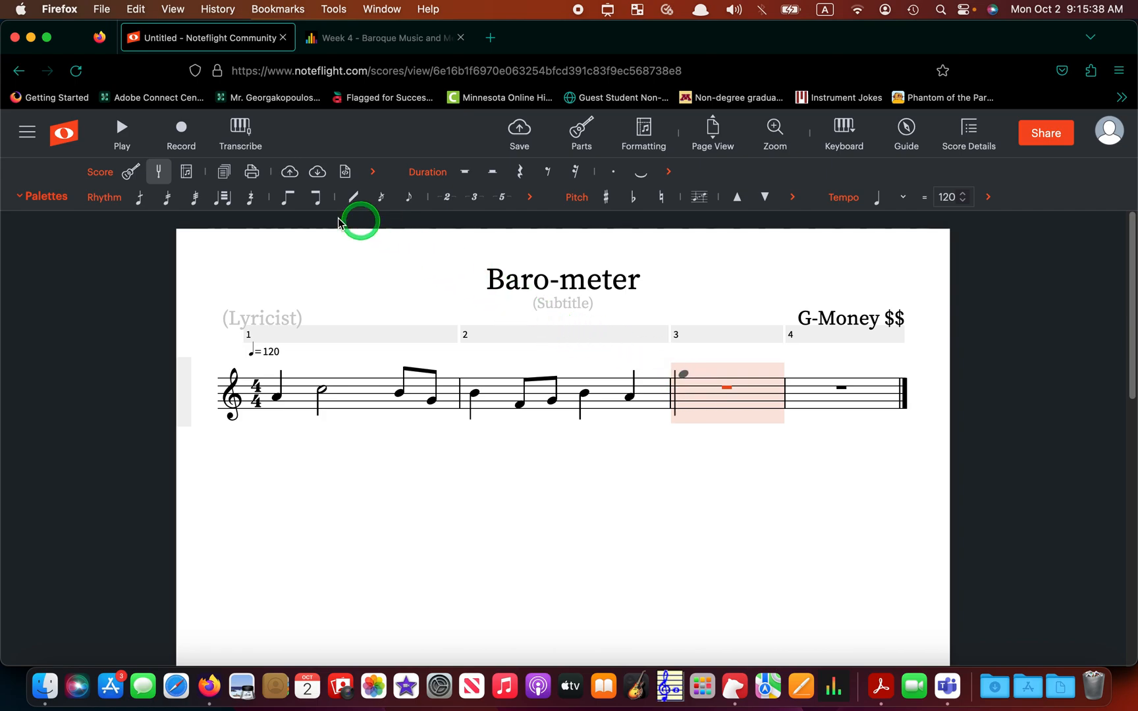
- Change measure 3's time signature to 6/8 from the Measure palette
click(59, 201)
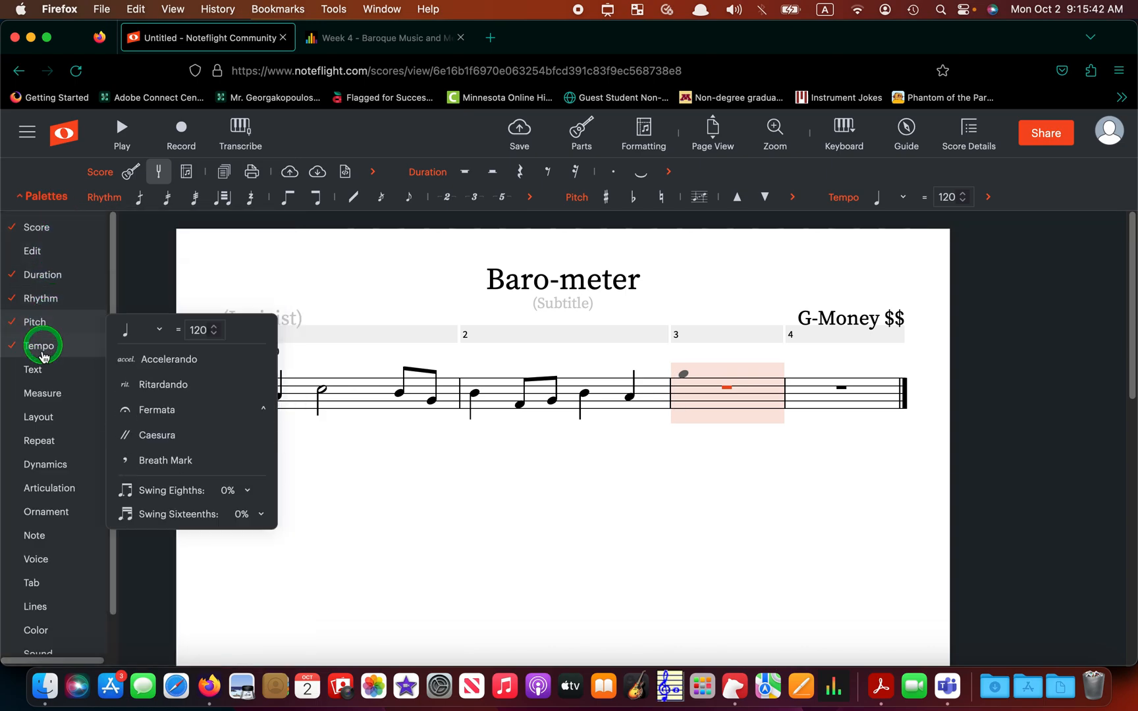
mouse_move(45, 394)
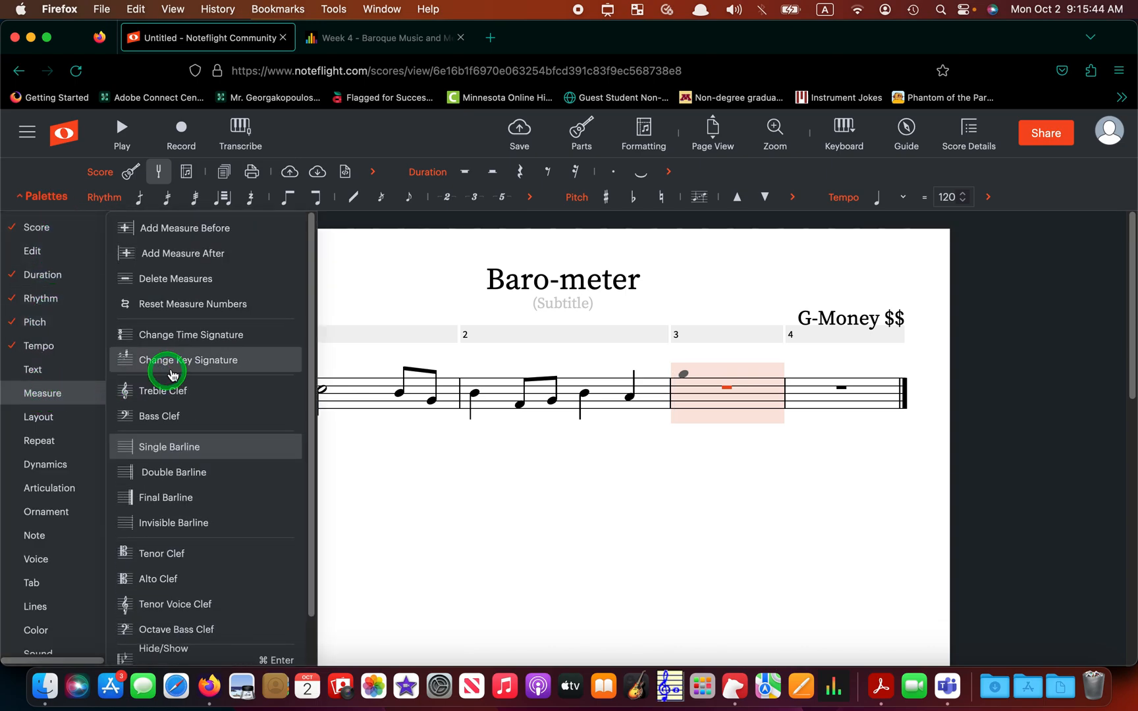
click(194, 337)
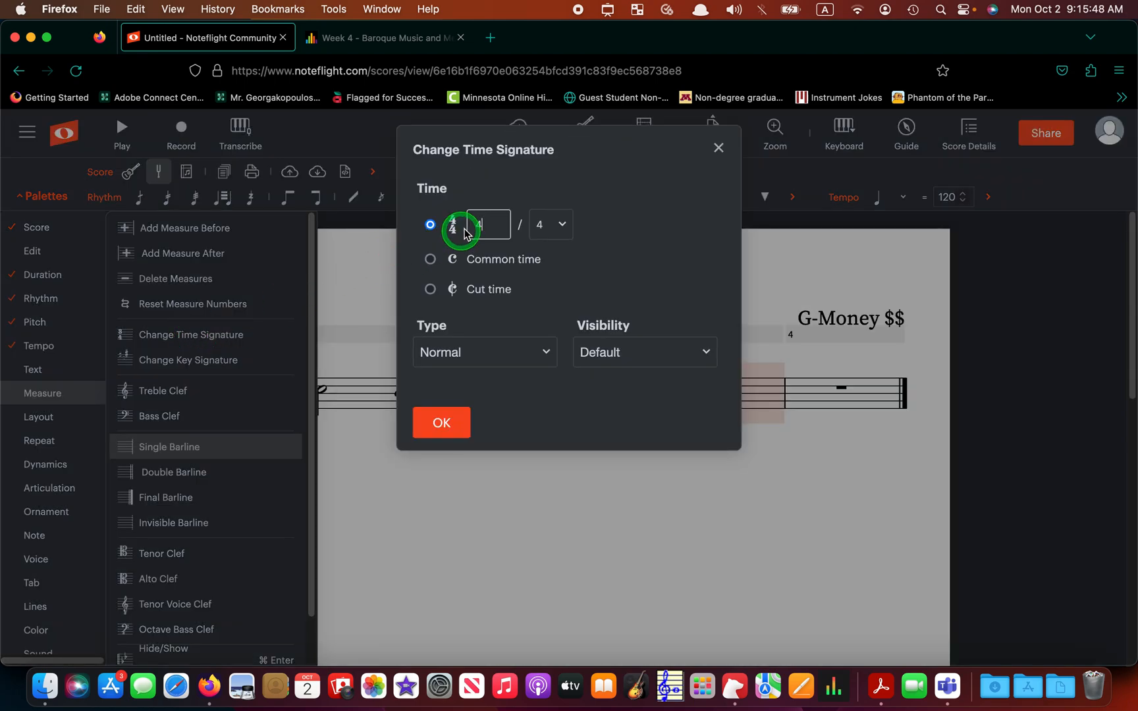
key(BackSpace)
text(6)
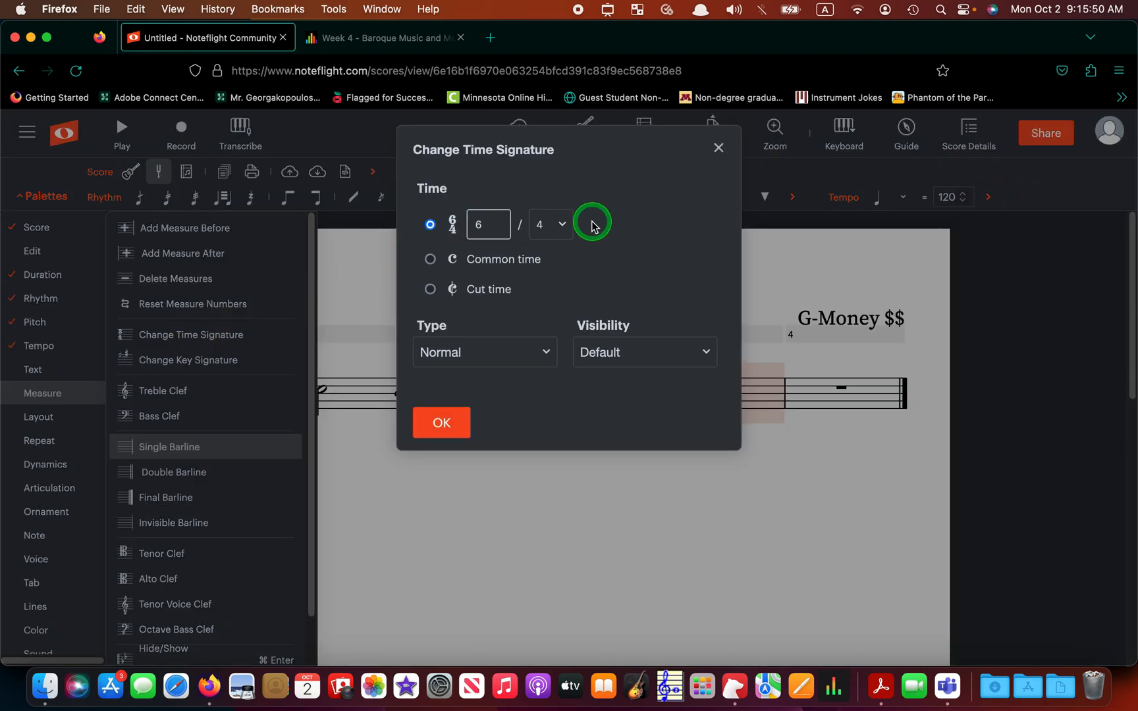
click(571, 225)
click(570, 232)
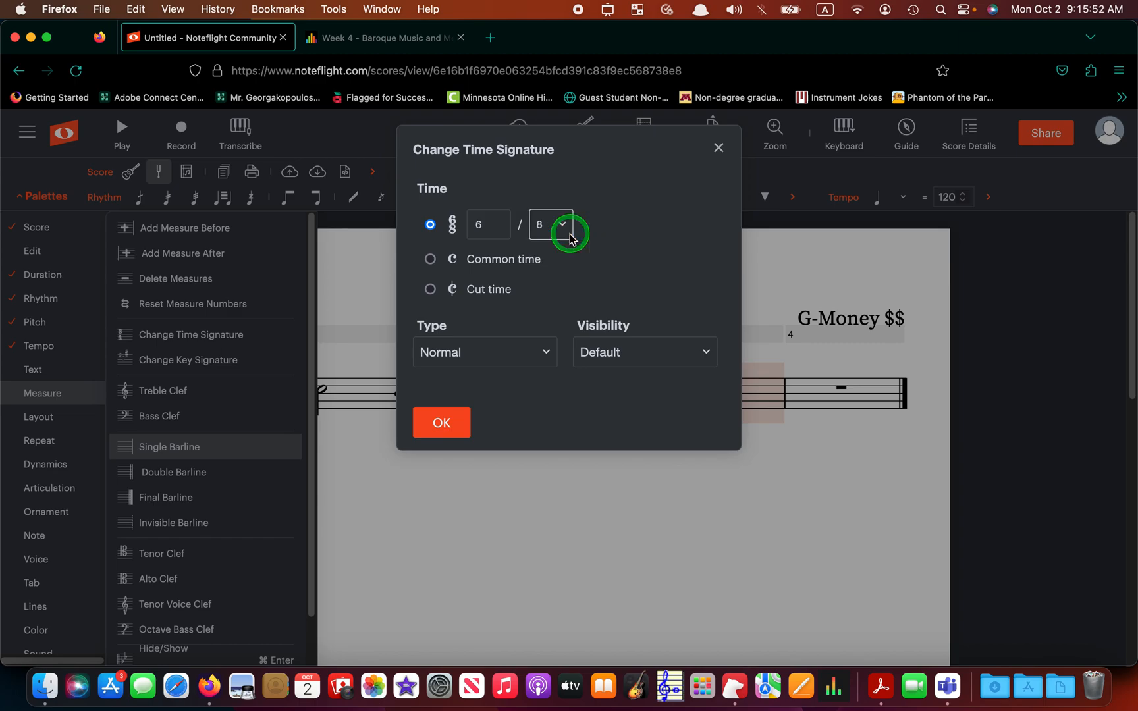
click(453, 422)
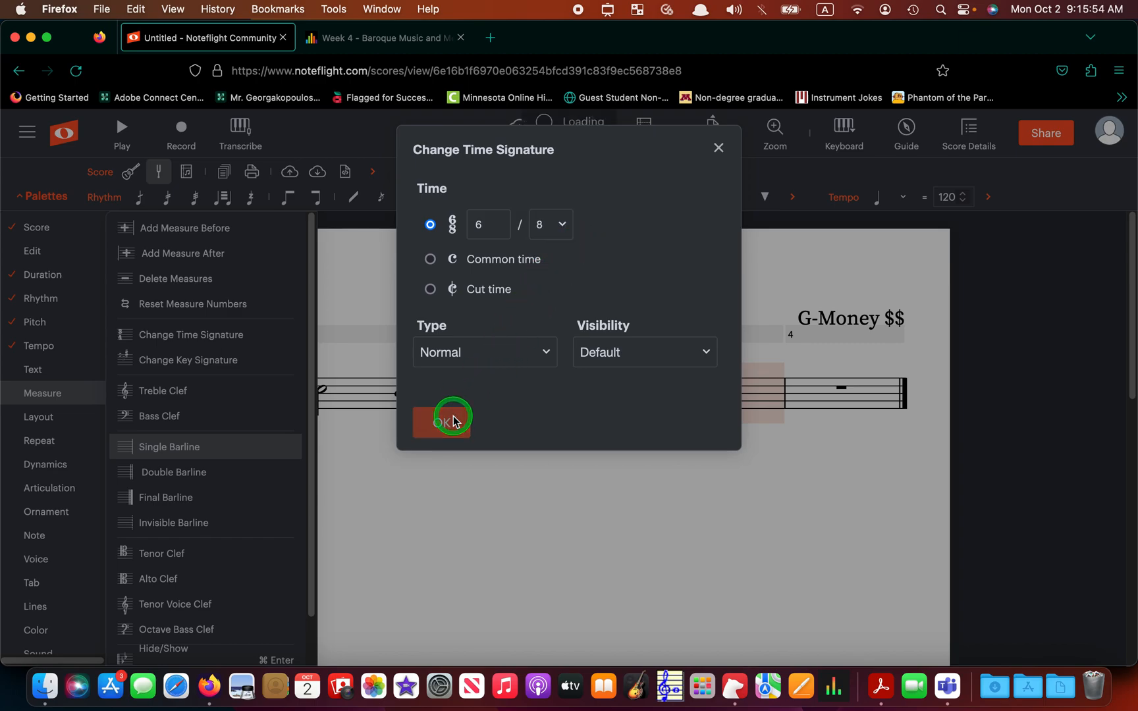
click(724, 537)
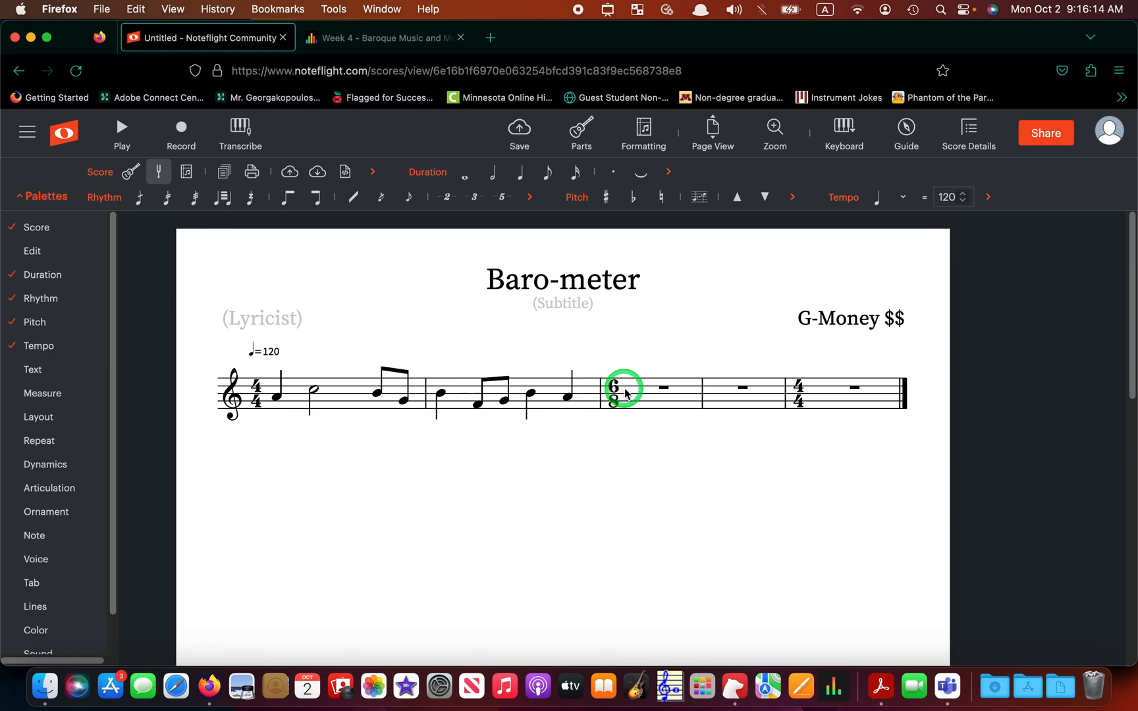
- Enter an A eighth note at the start of the empty 6/8 measure
click(553, 182)
click(631, 401)
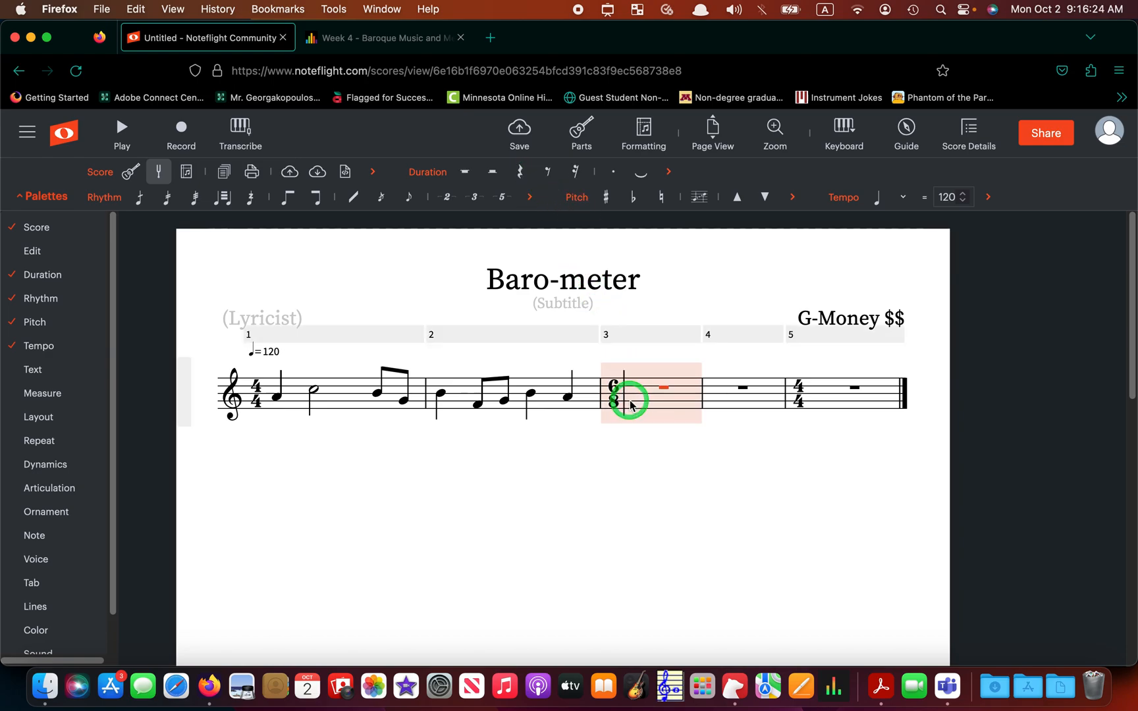
click(634, 402)
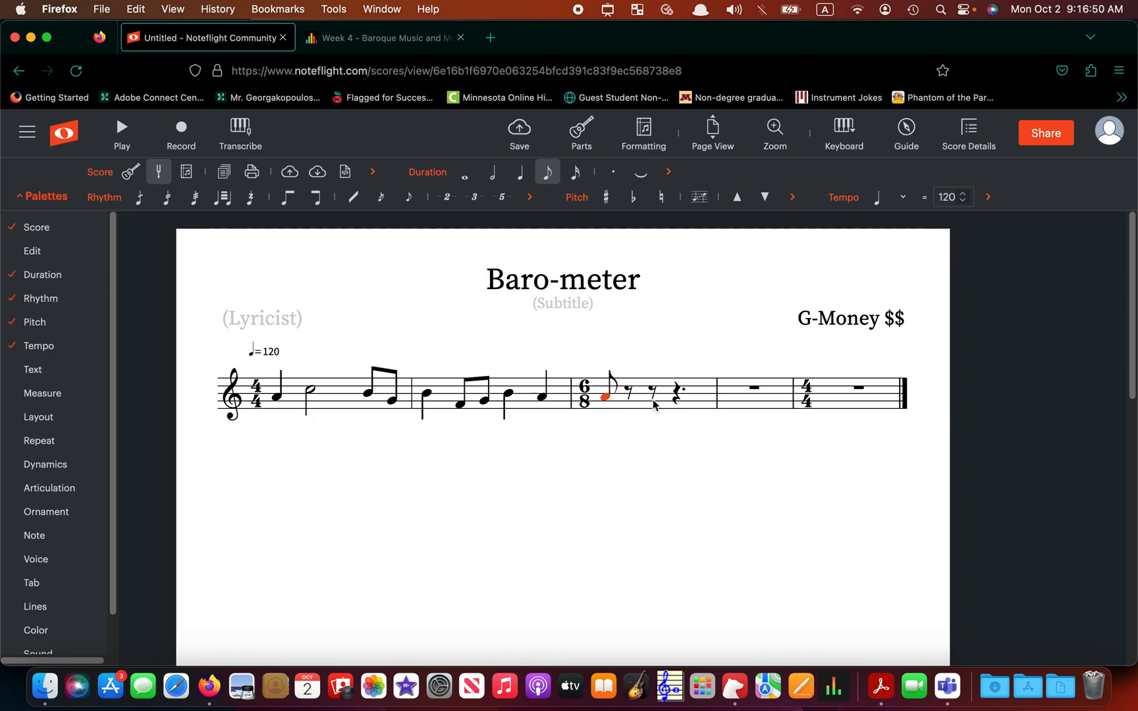
- Complete the first 6/8 bar with a B eighth, an A quarter and a closing B eighth
click(626, 409)
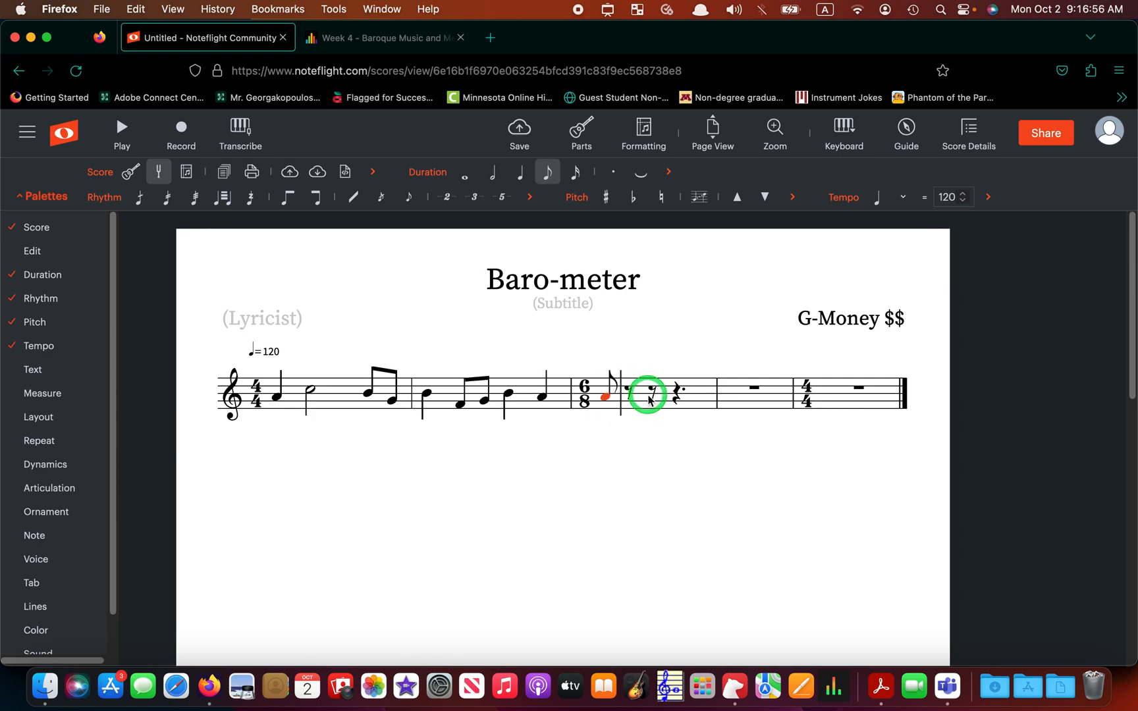
click(675, 399)
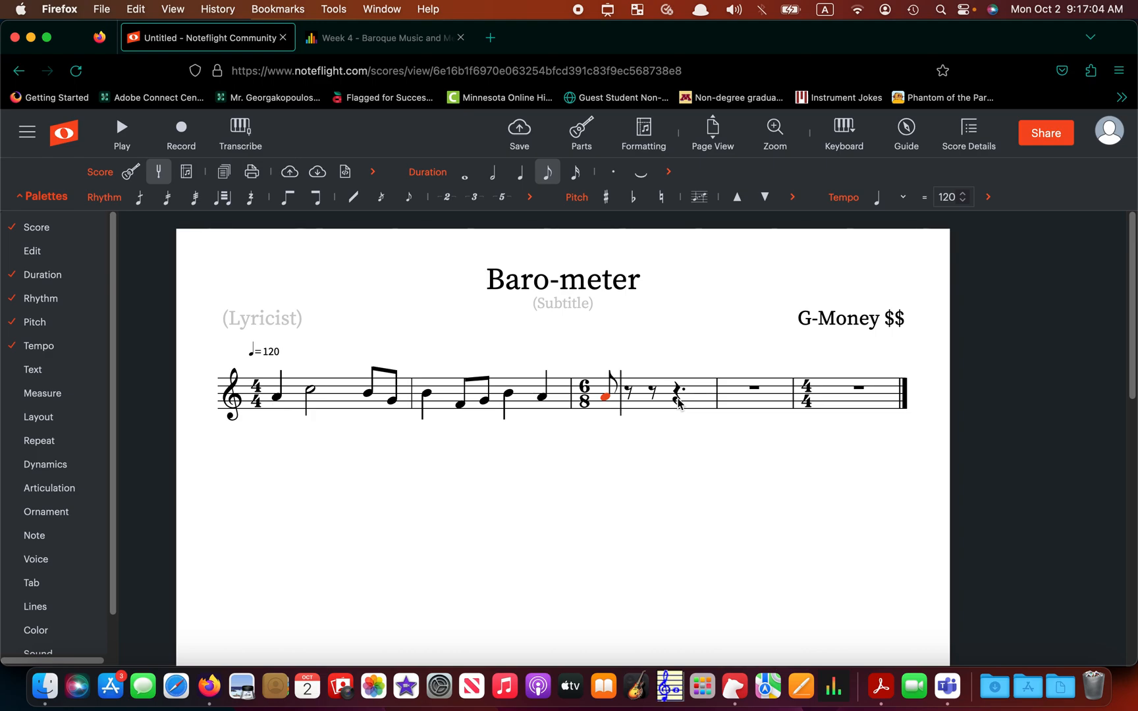
click(632, 394)
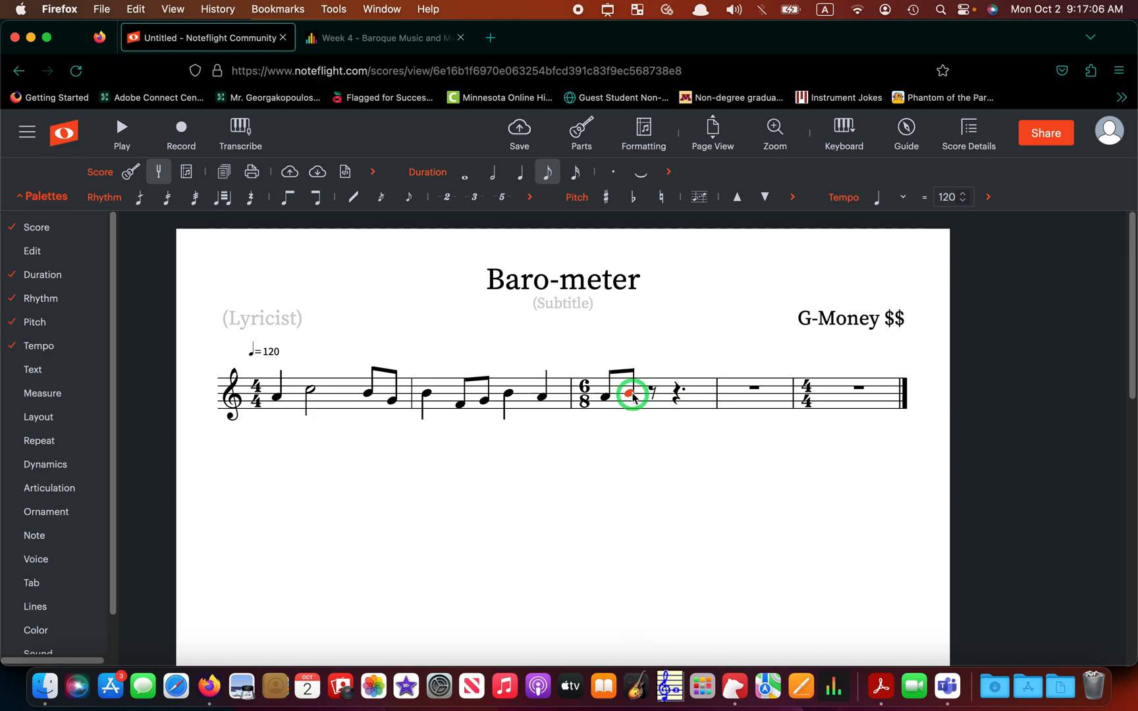
click(652, 398)
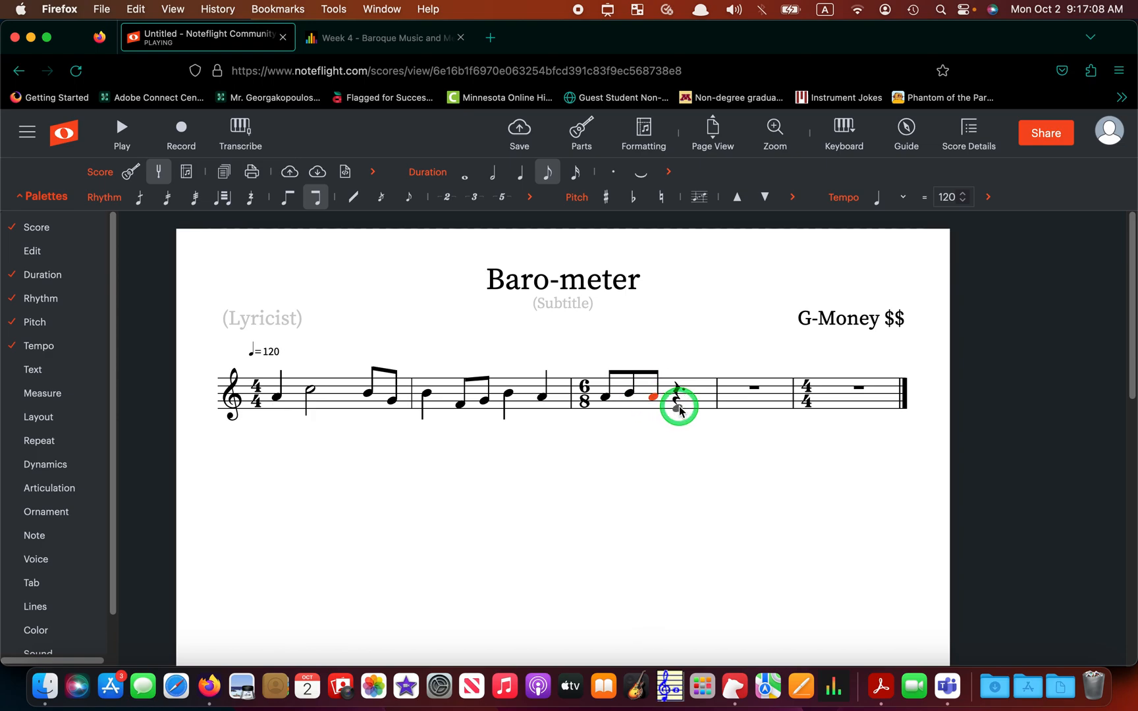
click(520, 172)
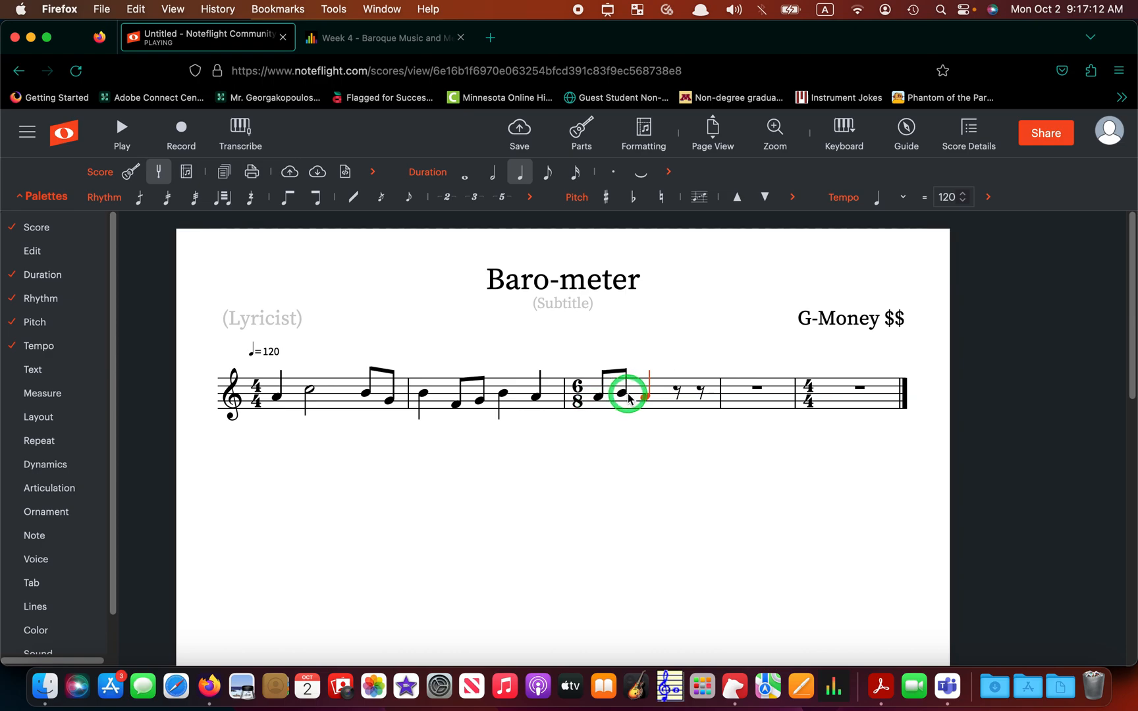
click(547, 177)
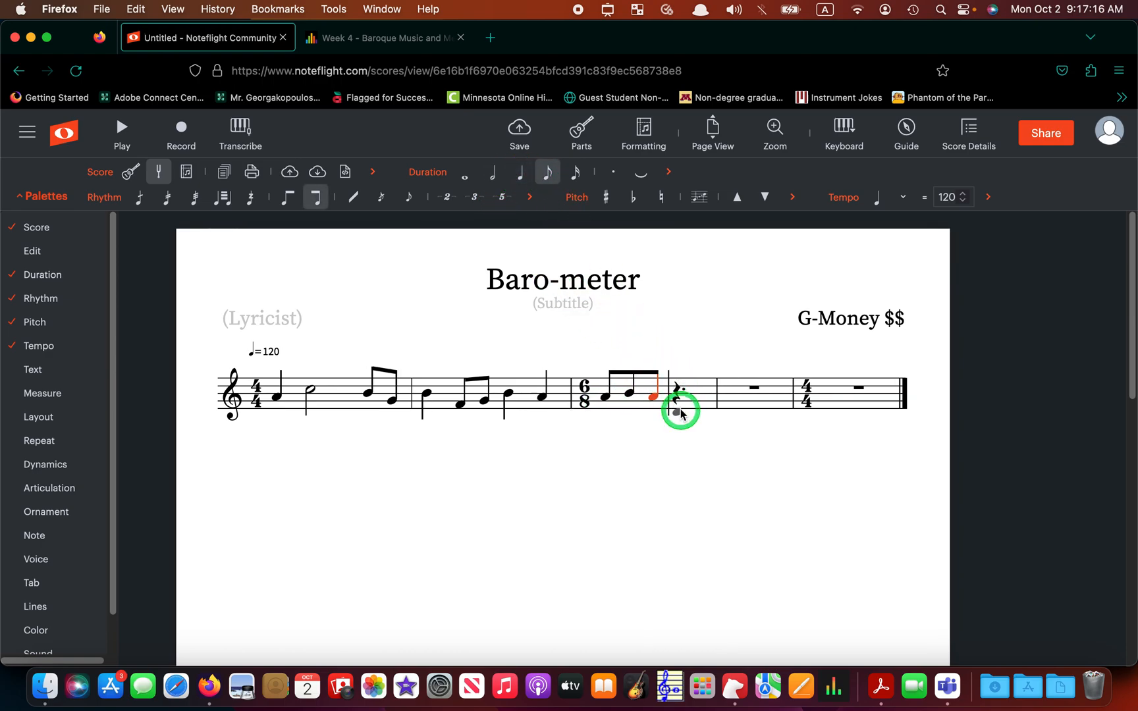
click(517, 179)
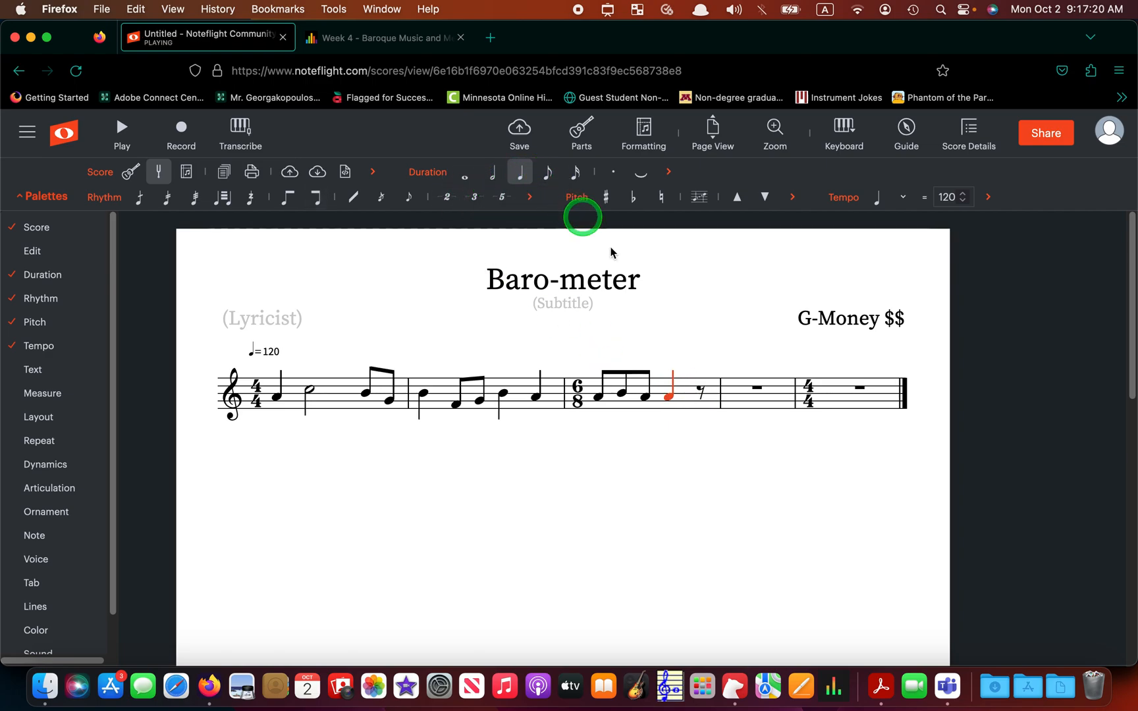
click(700, 393)
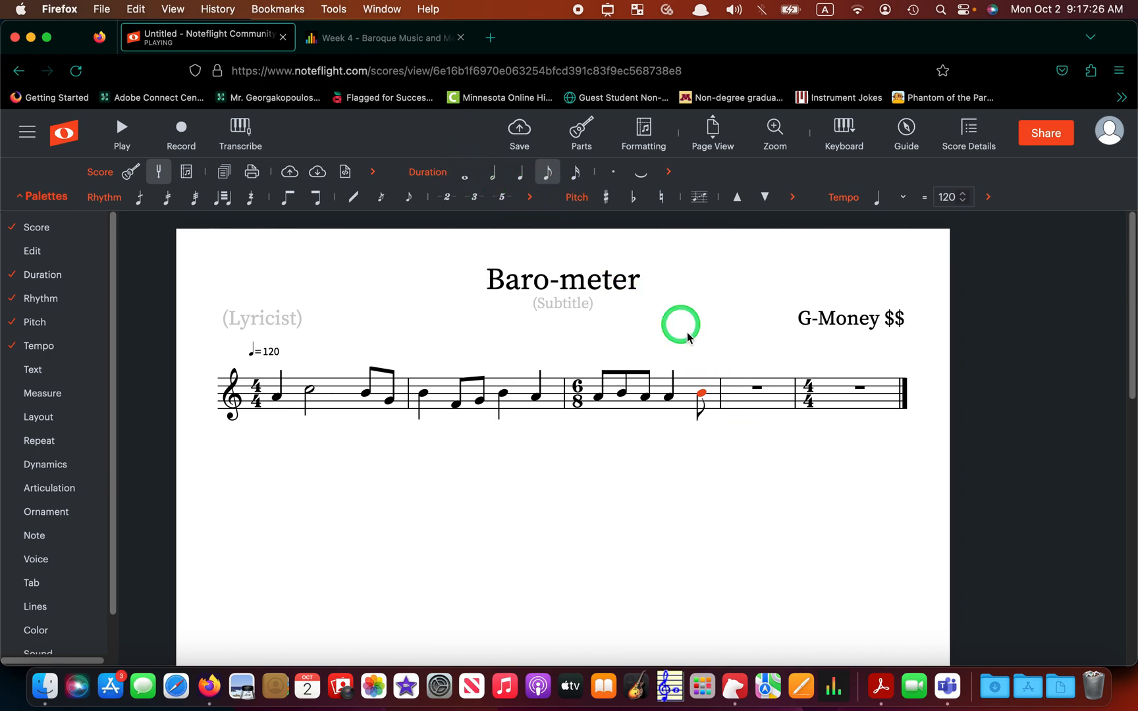
- Fill the second 6/8 bar with beamed eighths and a quarter, then start the last bar with a quarter-note A
click(730, 409)
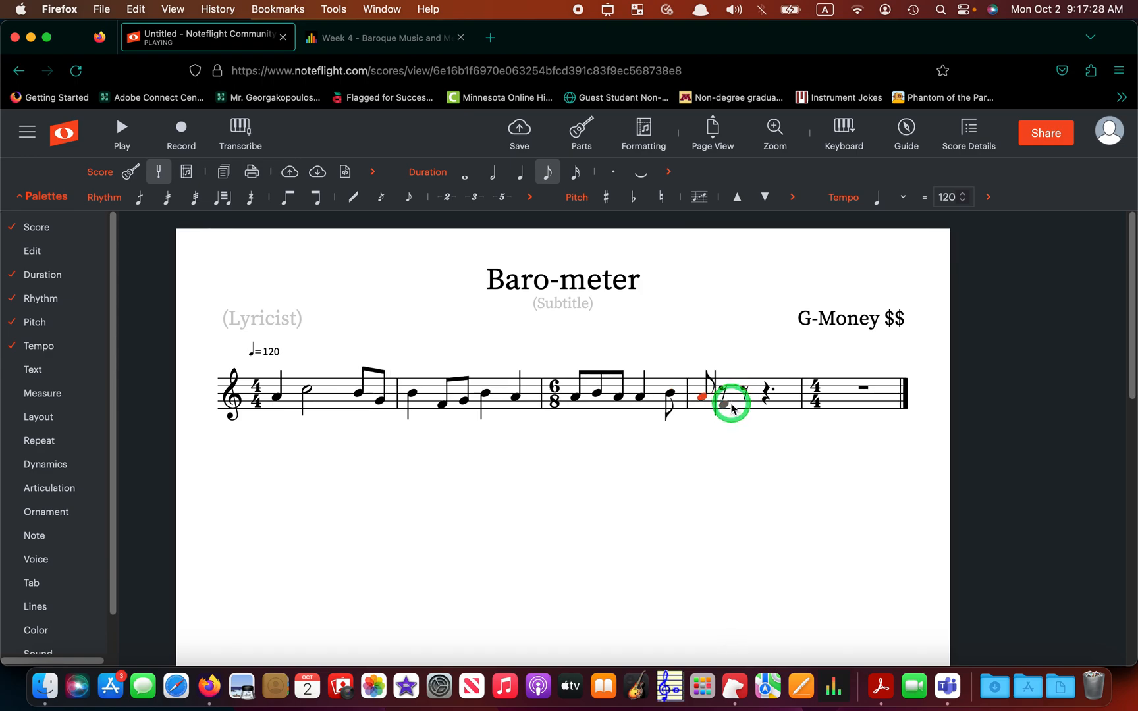
click(731, 409)
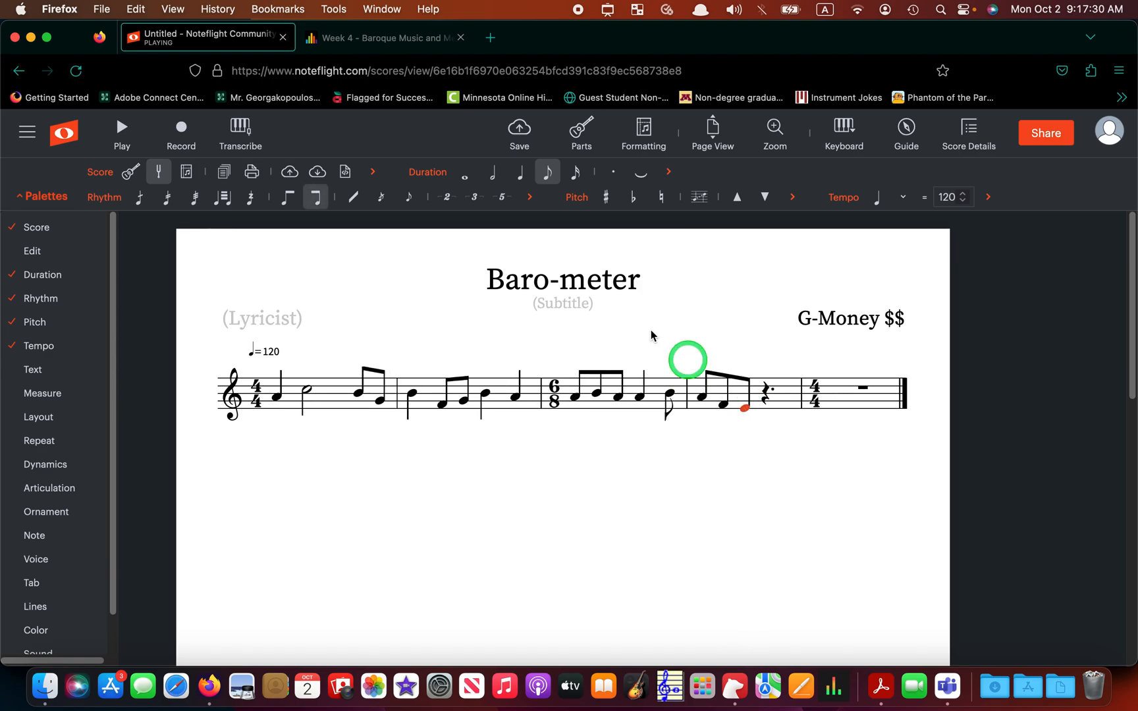
click(761, 427)
click(767, 422)
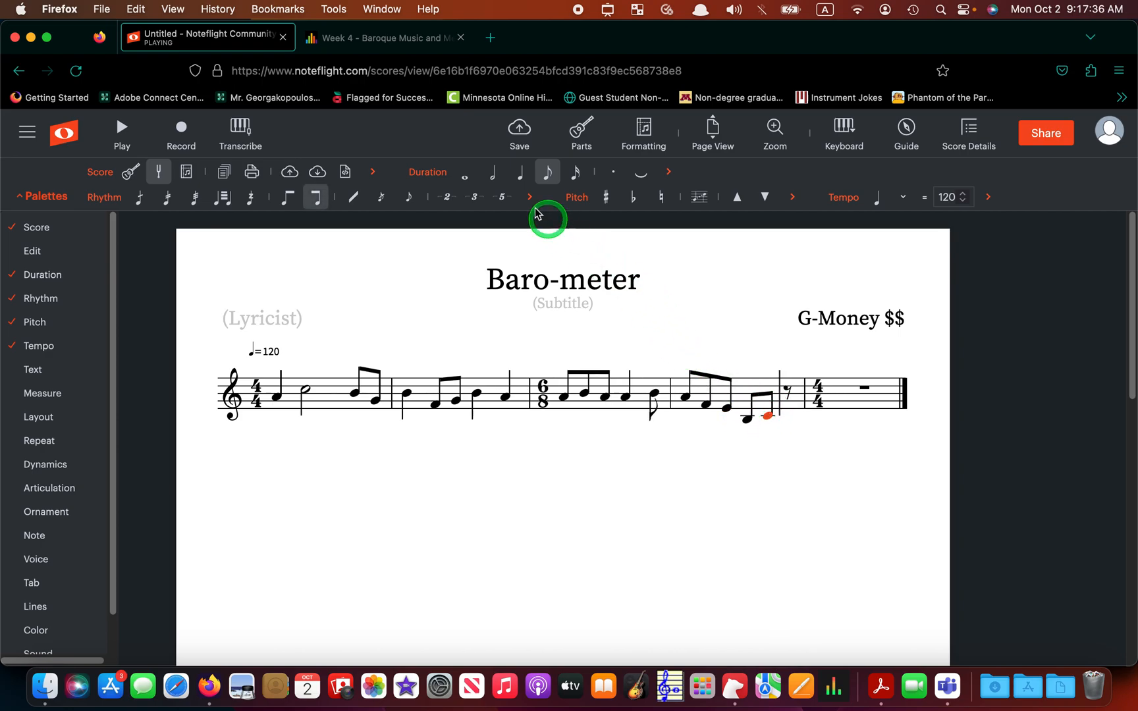
click(520, 172)
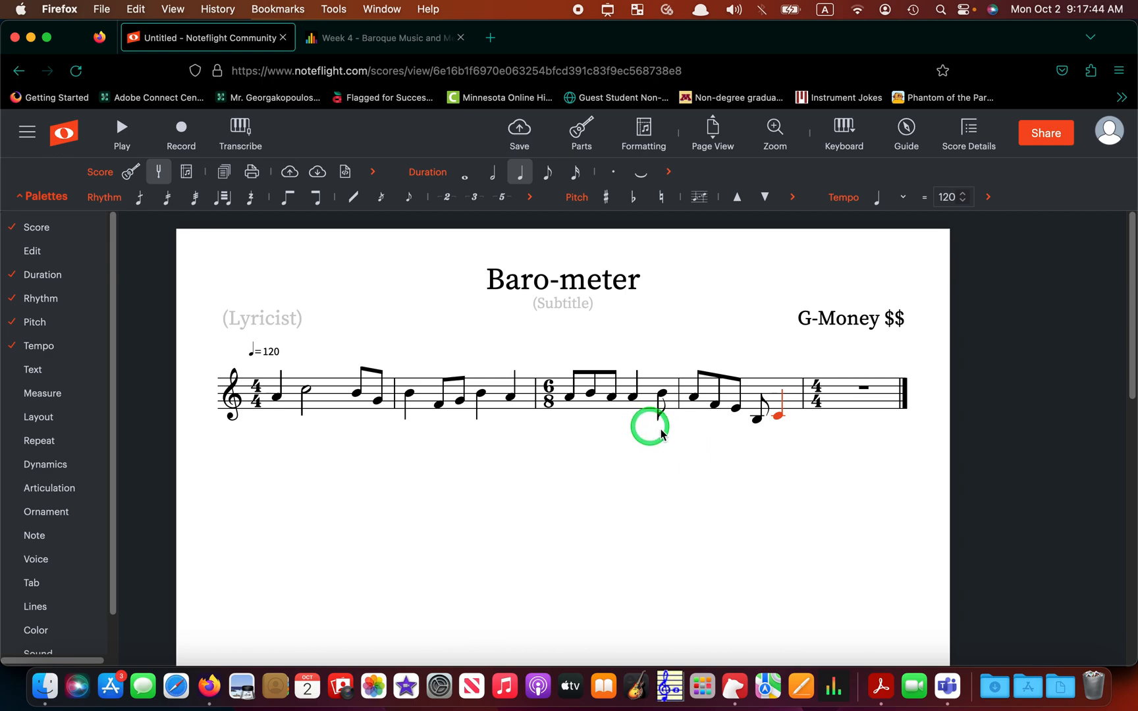
click(843, 399)
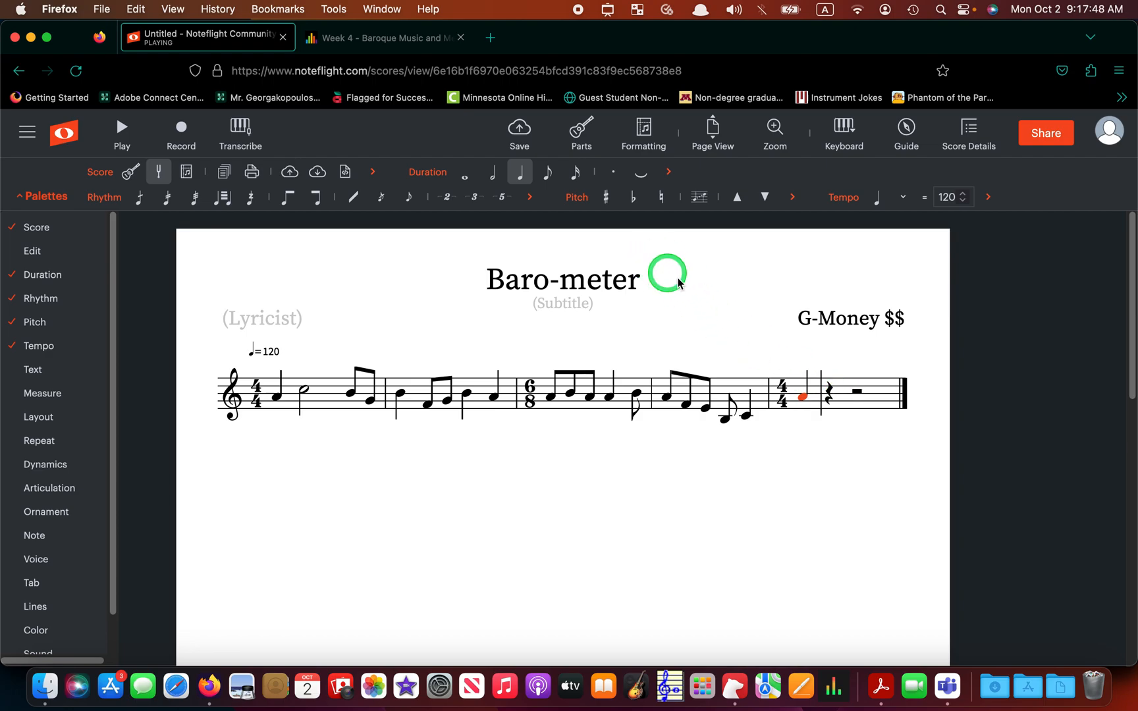
click(697, 288)
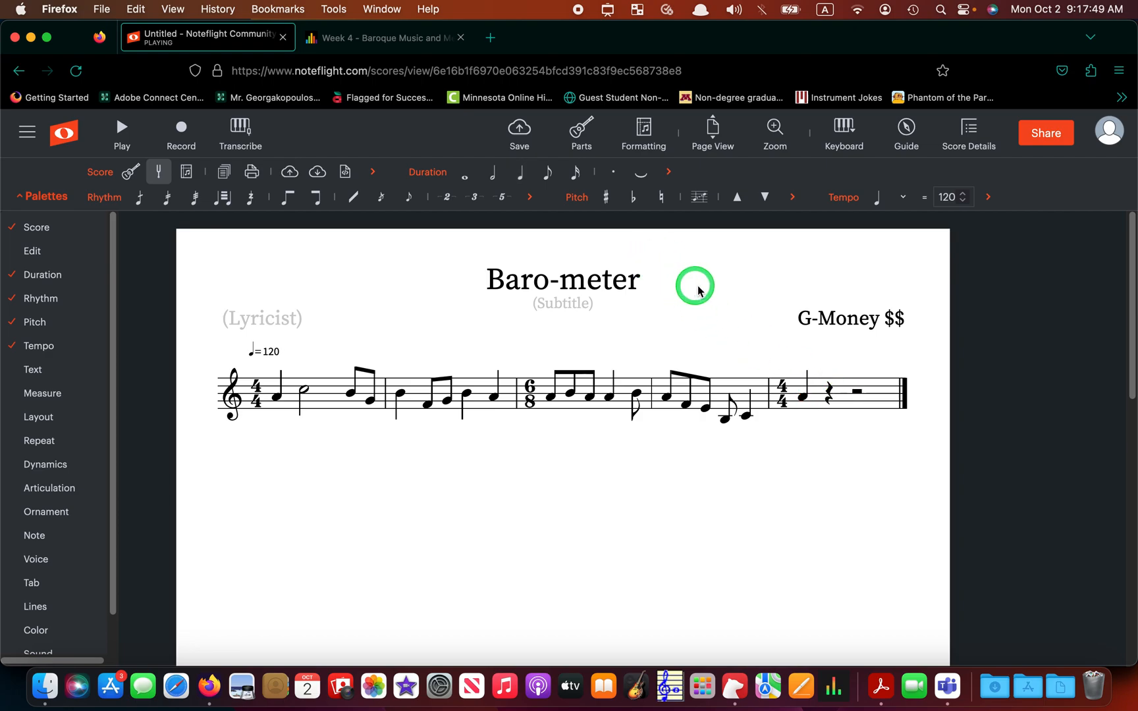
click(795, 388)
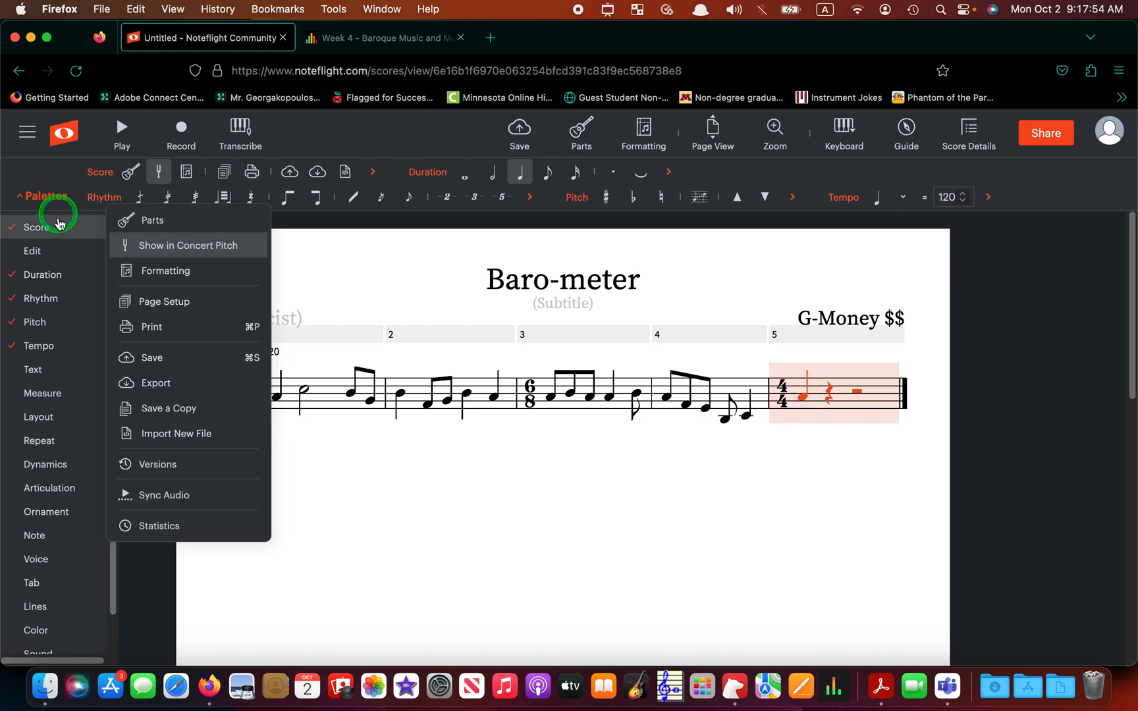
- Set the final measure's time signature to 2/2 with numerator 2 and denominator 2
mouse_move(58, 381)
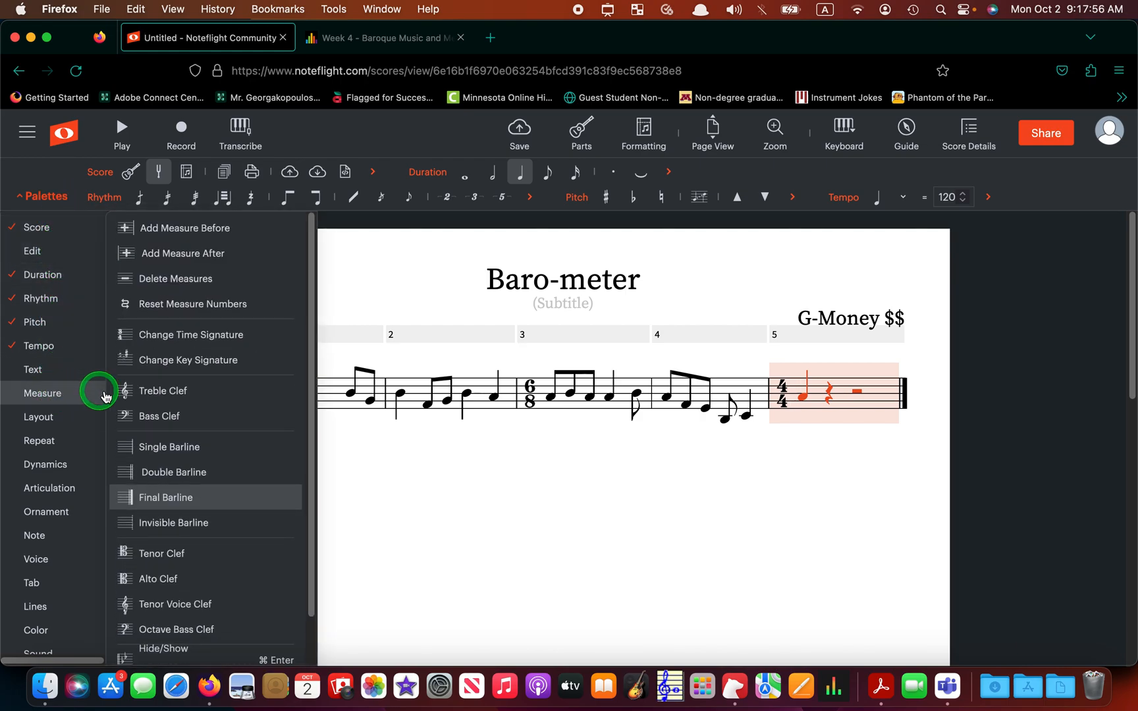
click(195, 335)
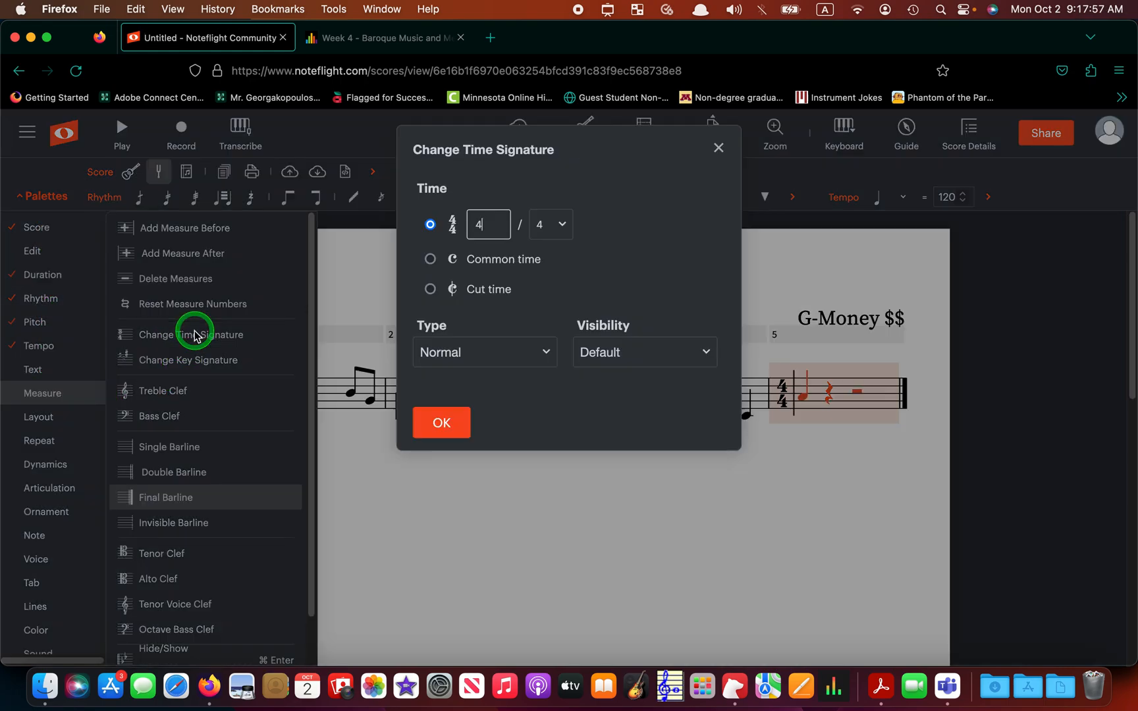
double_click(479, 230)
text(2)
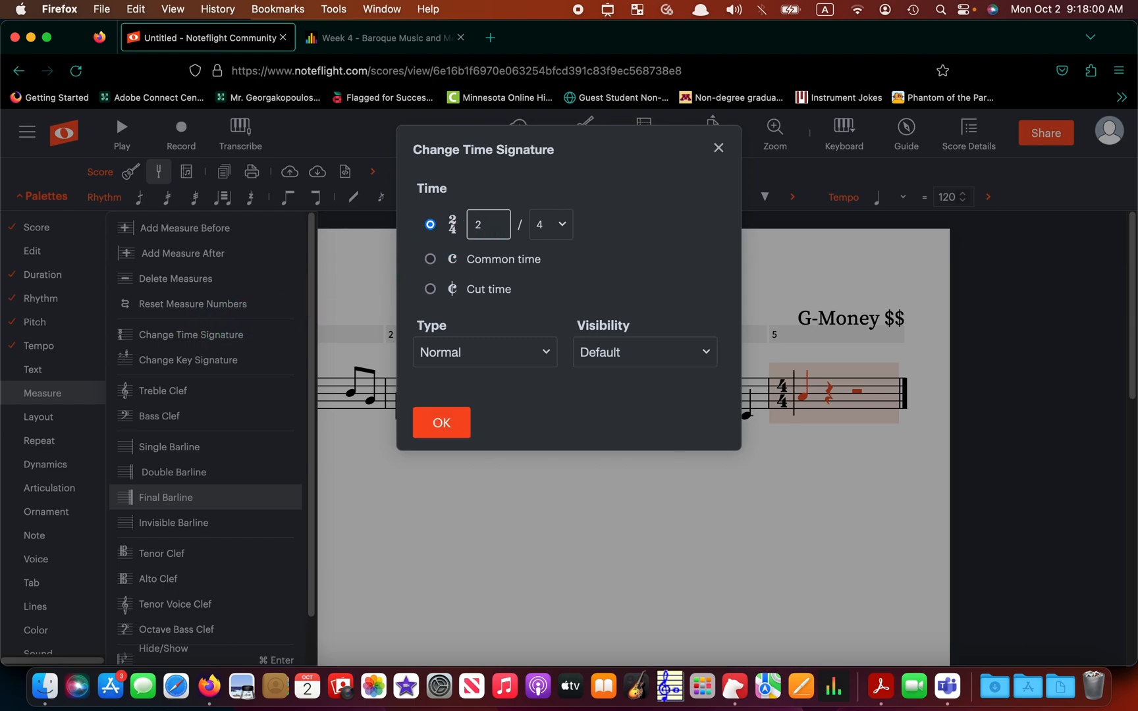
click(560, 224)
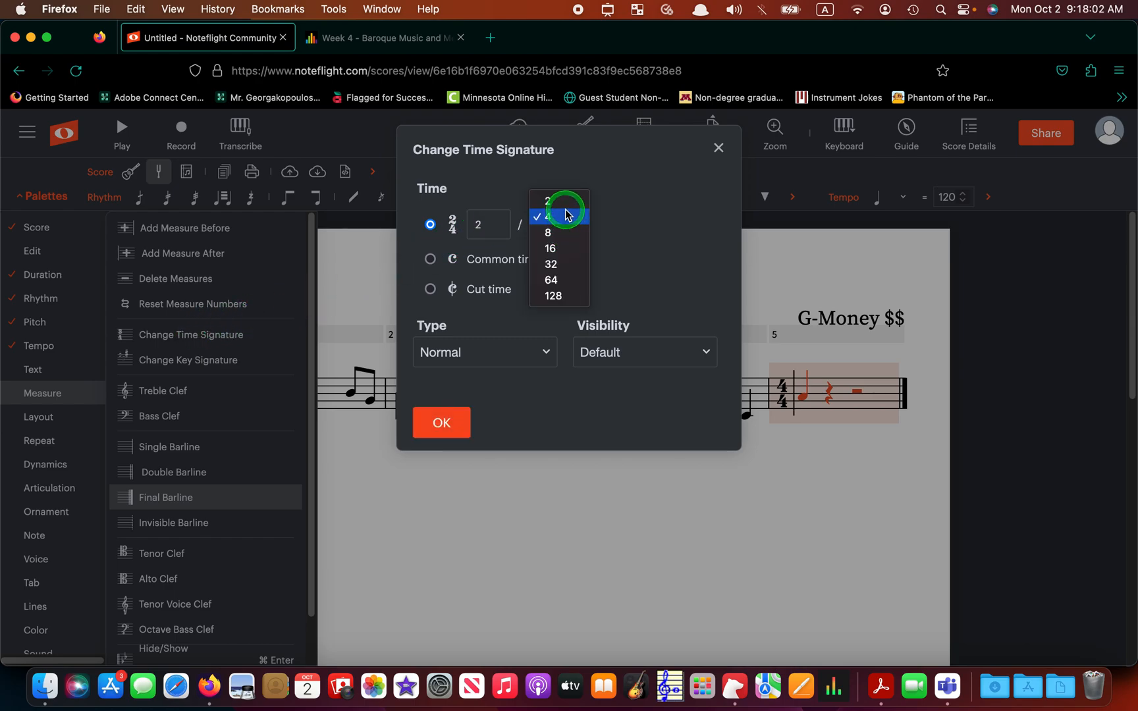
click(550, 201)
click(435, 422)
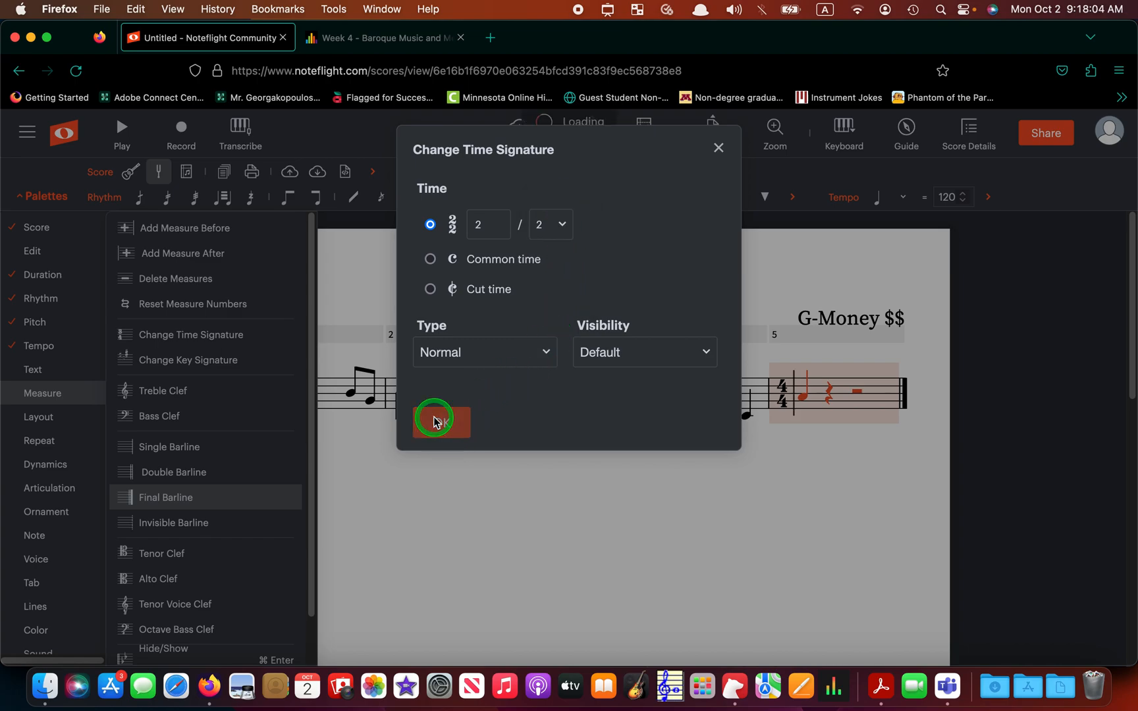
click(780, 479)
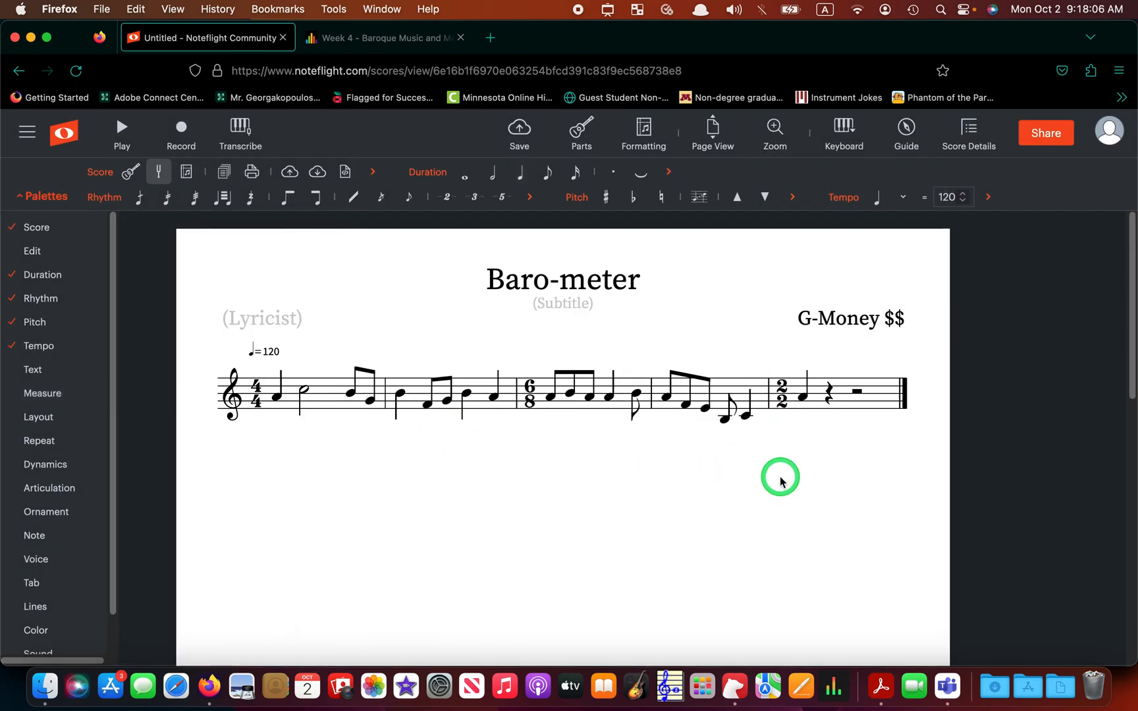
- Enter an A in the 2/2 bar and make it a whole note filling the measure
click(831, 393)
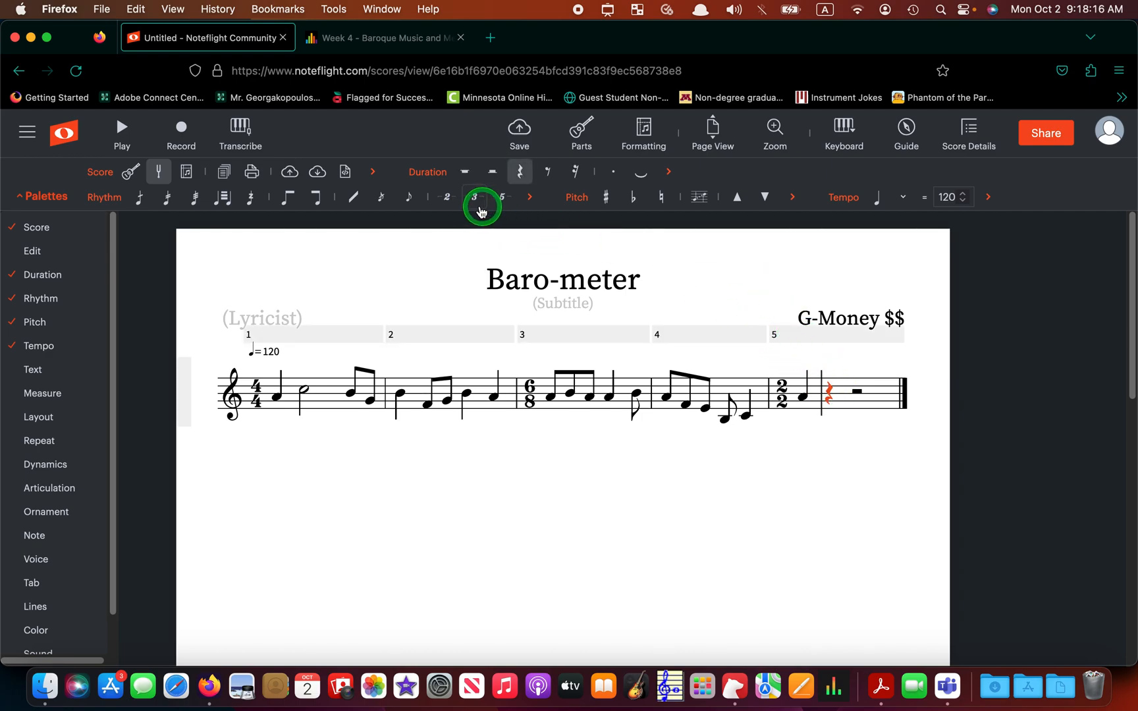
click(802, 398)
click(463, 178)
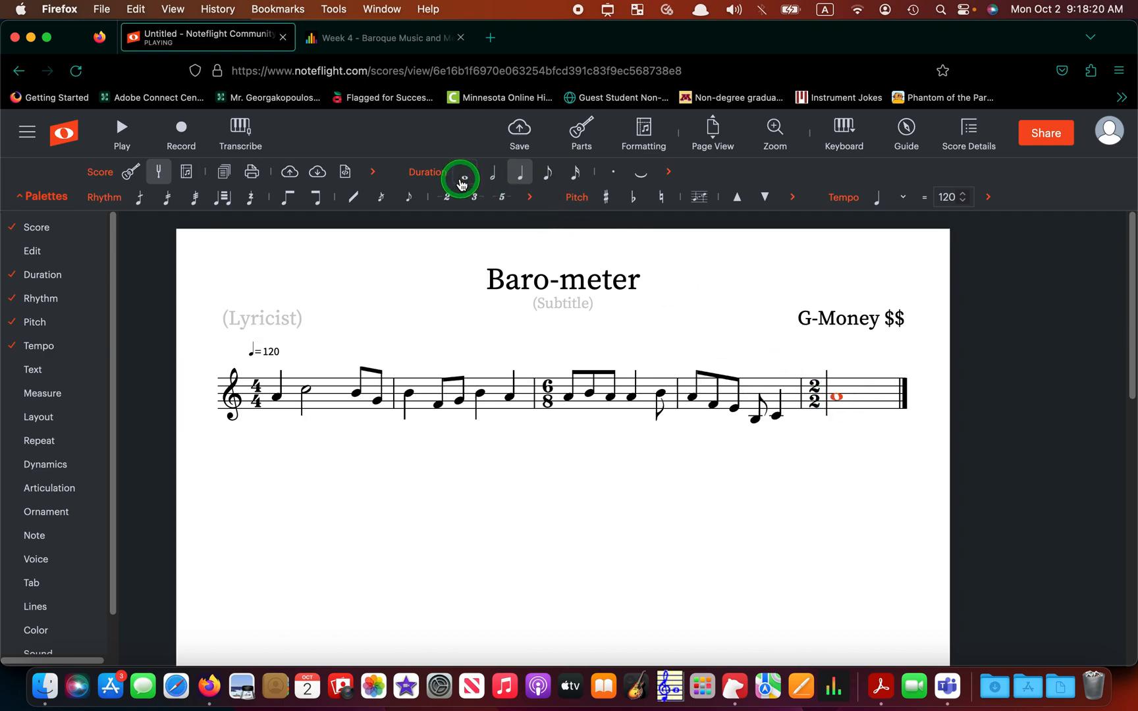
click(864, 397)
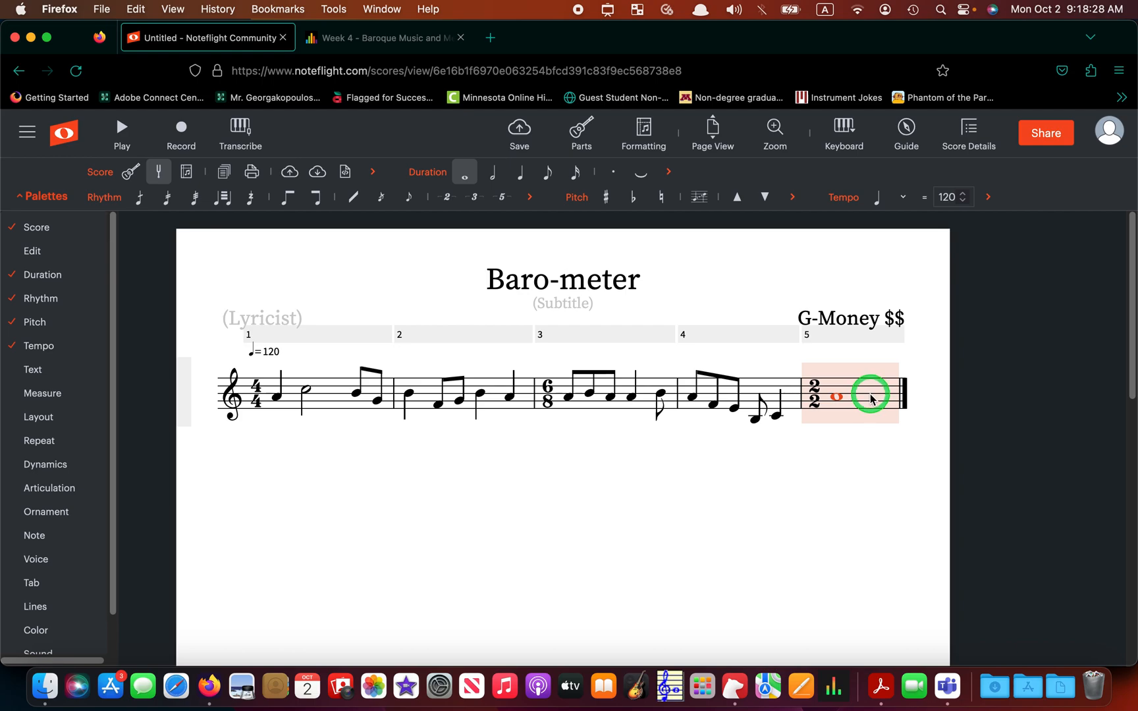
click(865, 336)
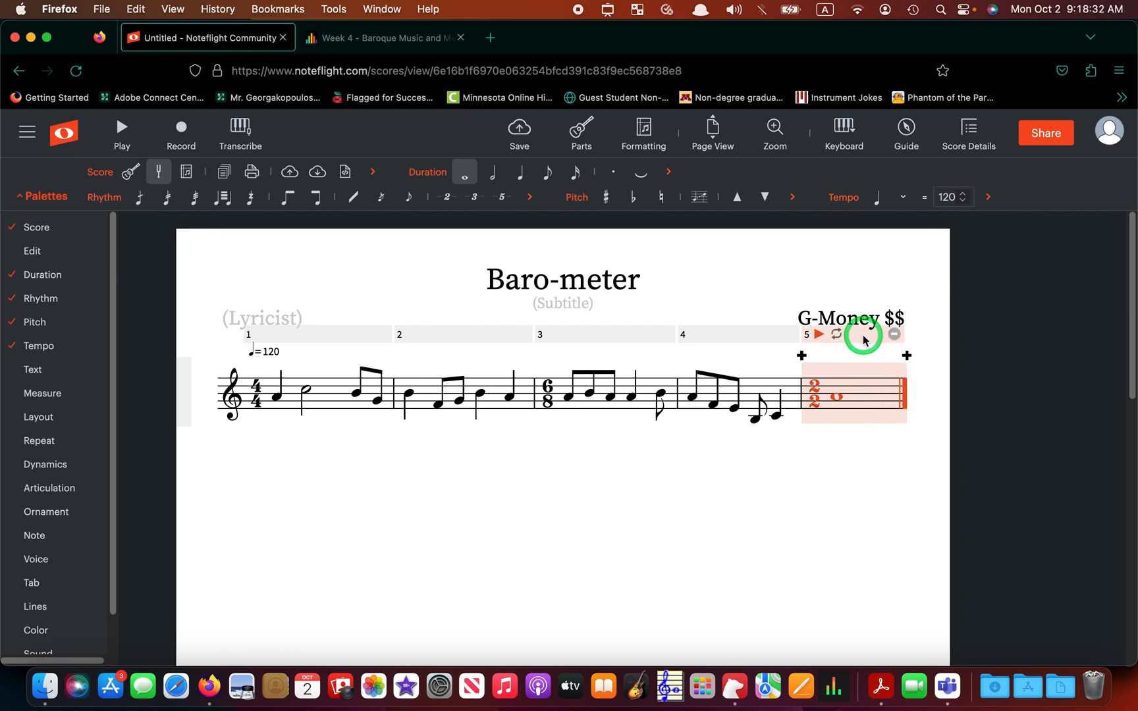
- Add a measure after measure 5 and fill it with two half-note A's
click(907, 356)
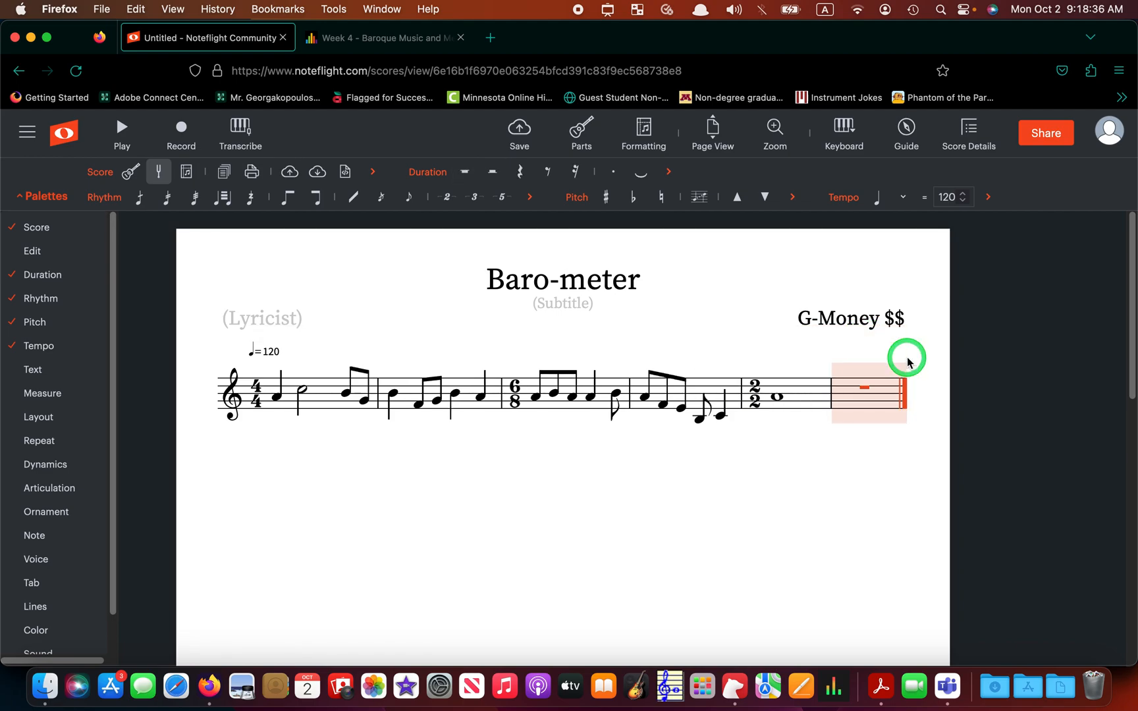
click(854, 454)
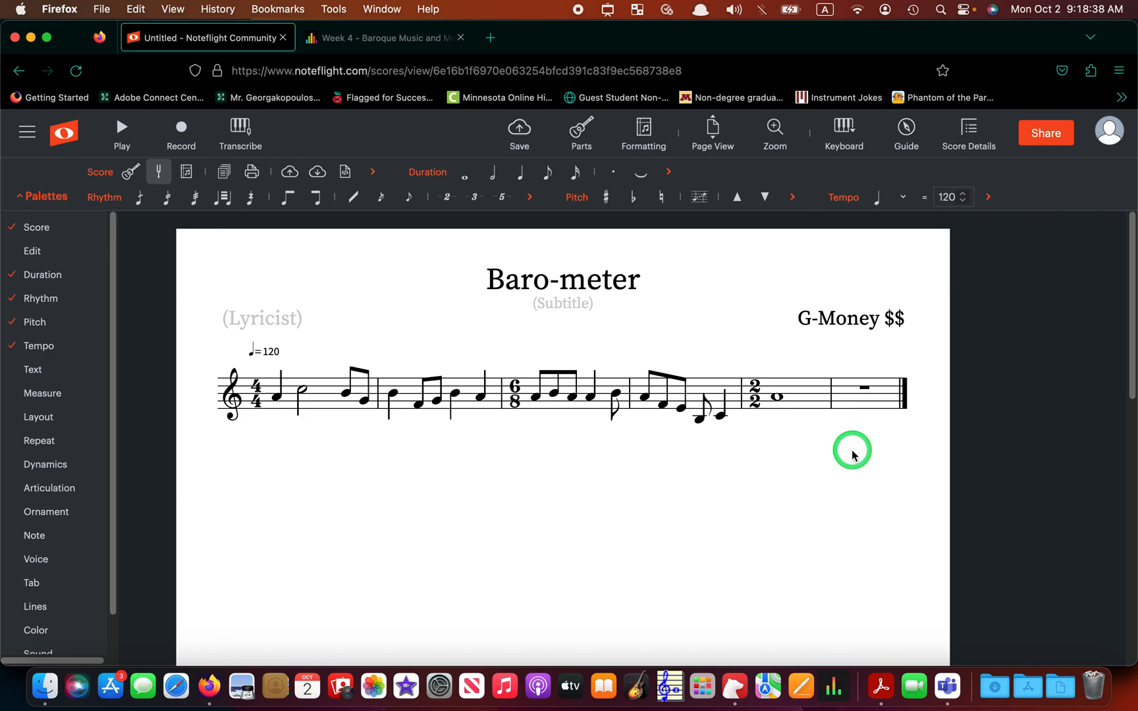
click(852, 398)
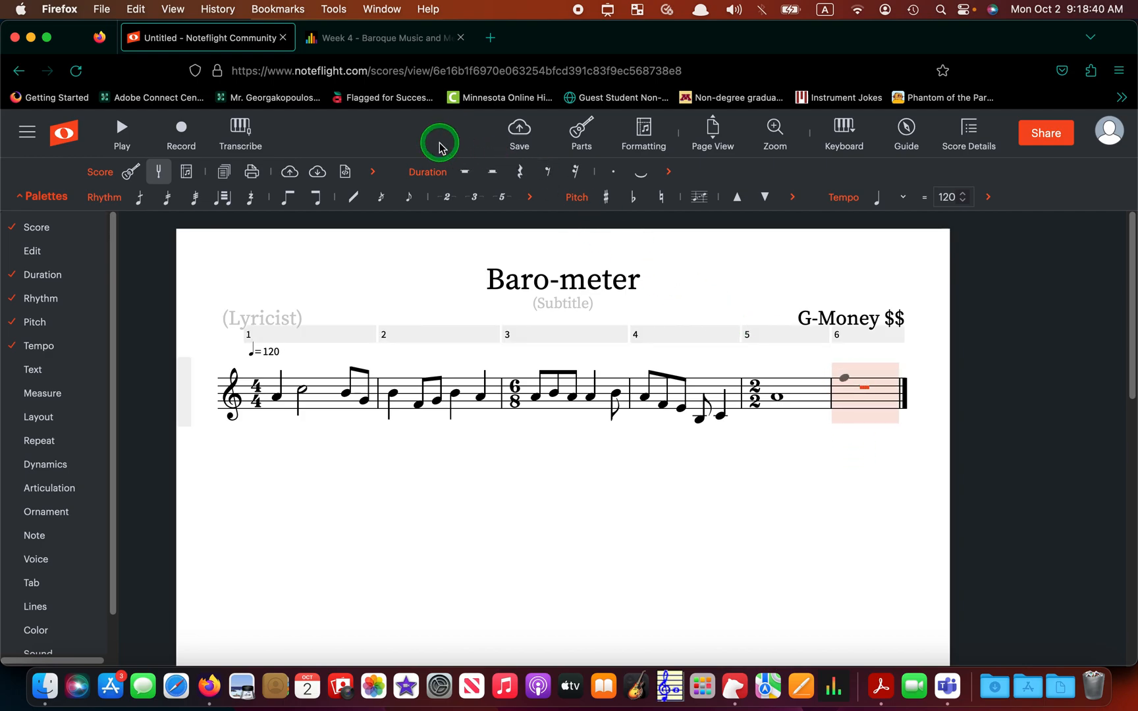
click(847, 401)
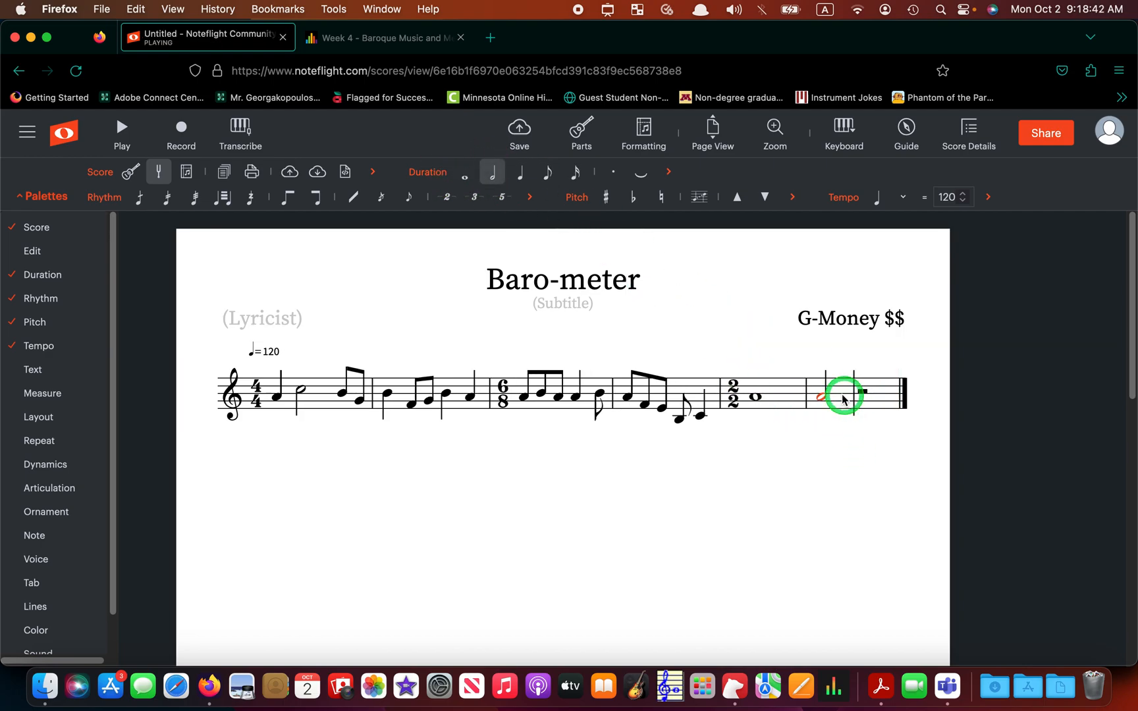
click(869, 396)
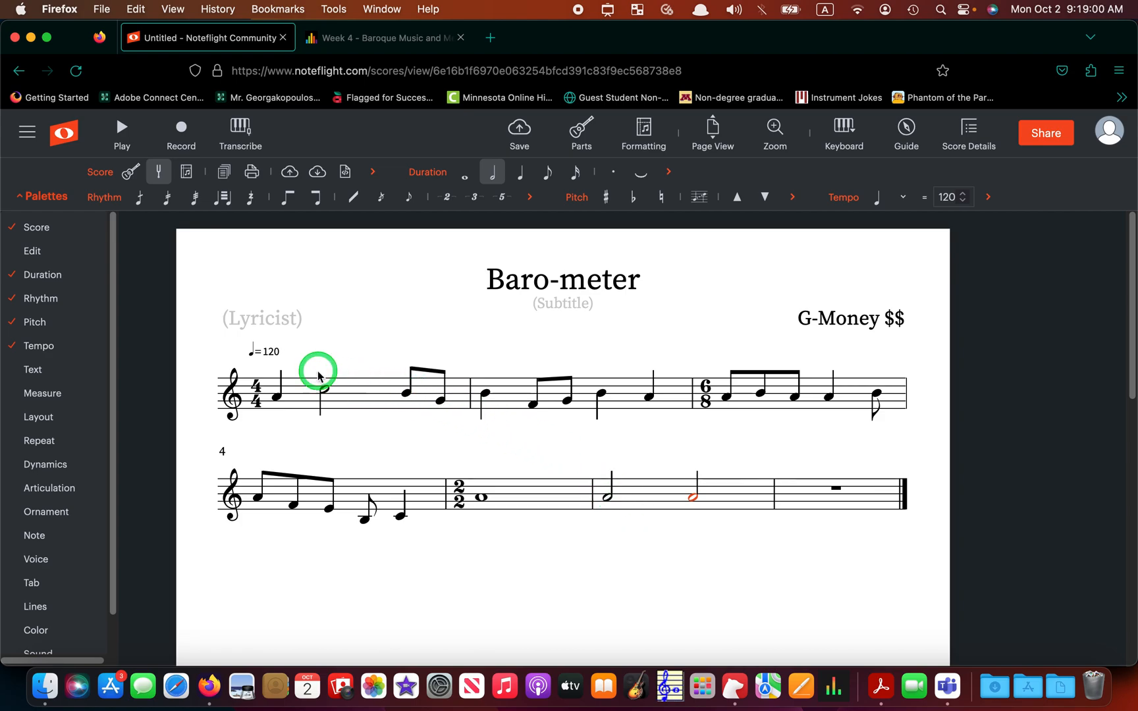
- Apply a 6/4 time signature to the wrong measure, then undo it
mouse_move(66, 394)
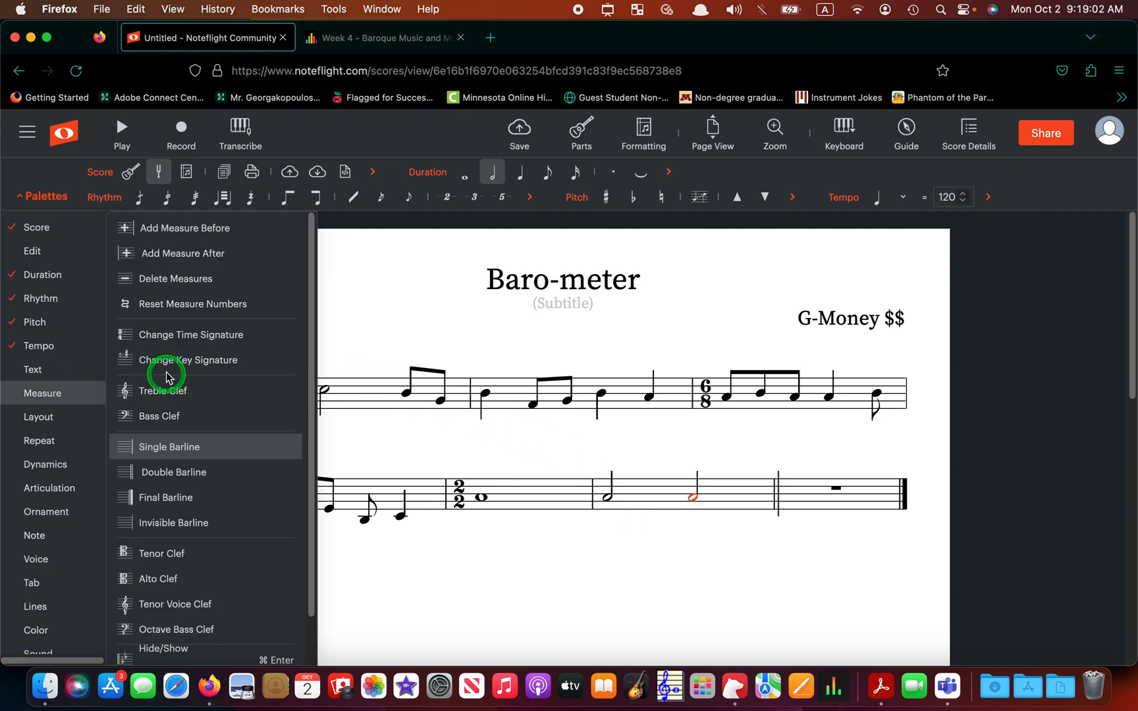
click(179, 337)
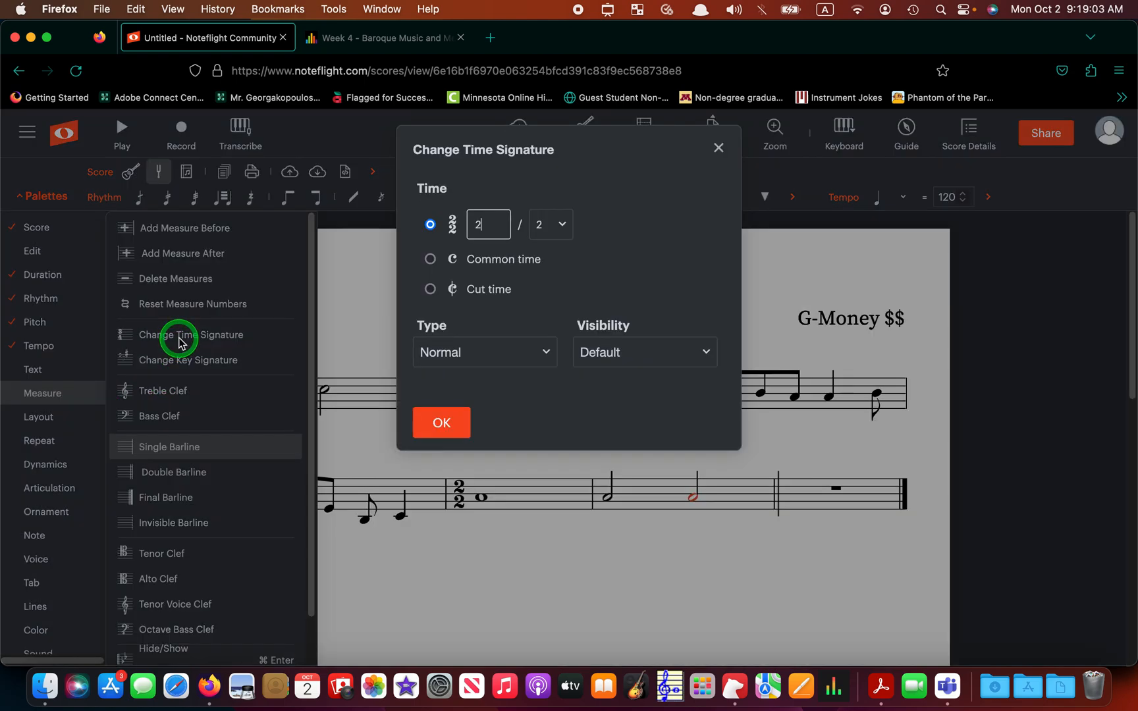
click(508, 225)
key(BackSpace)
text(6)
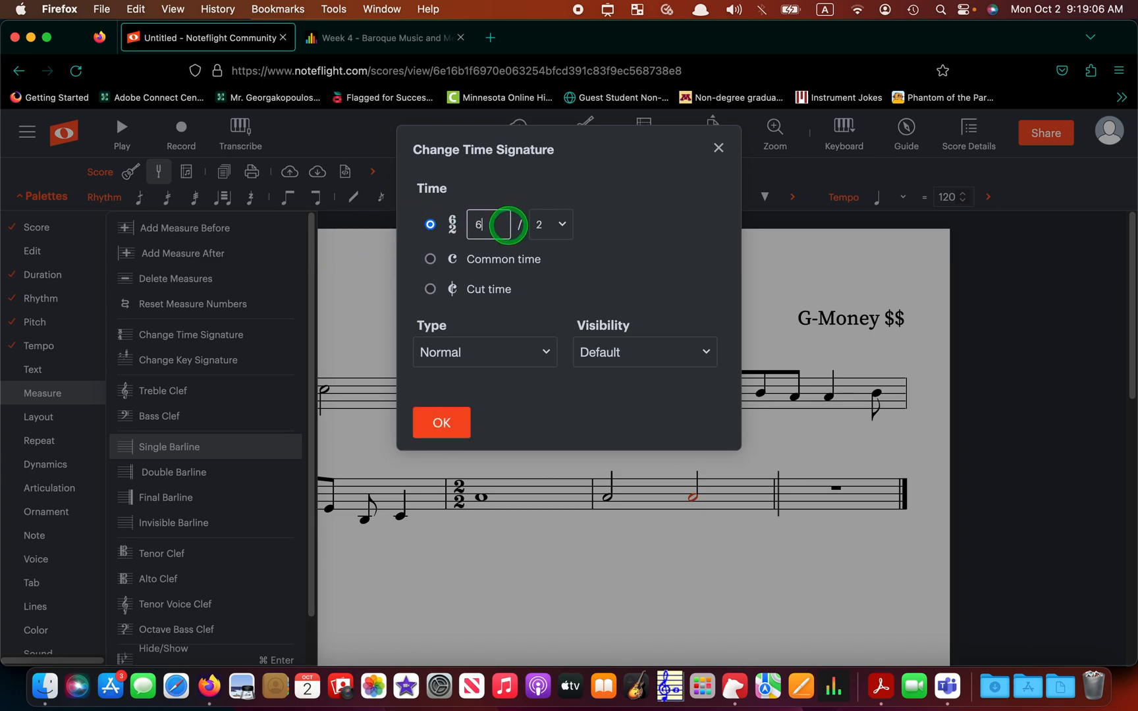
click(549, 224)
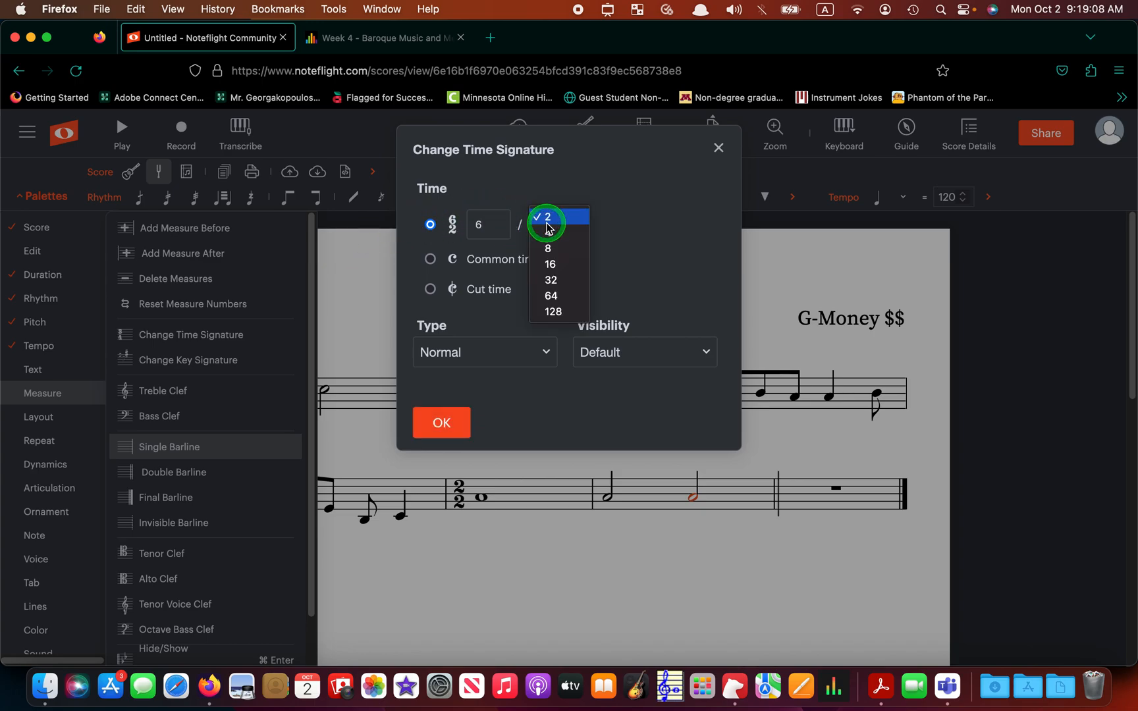
click(547, 232)
click(468, 423)
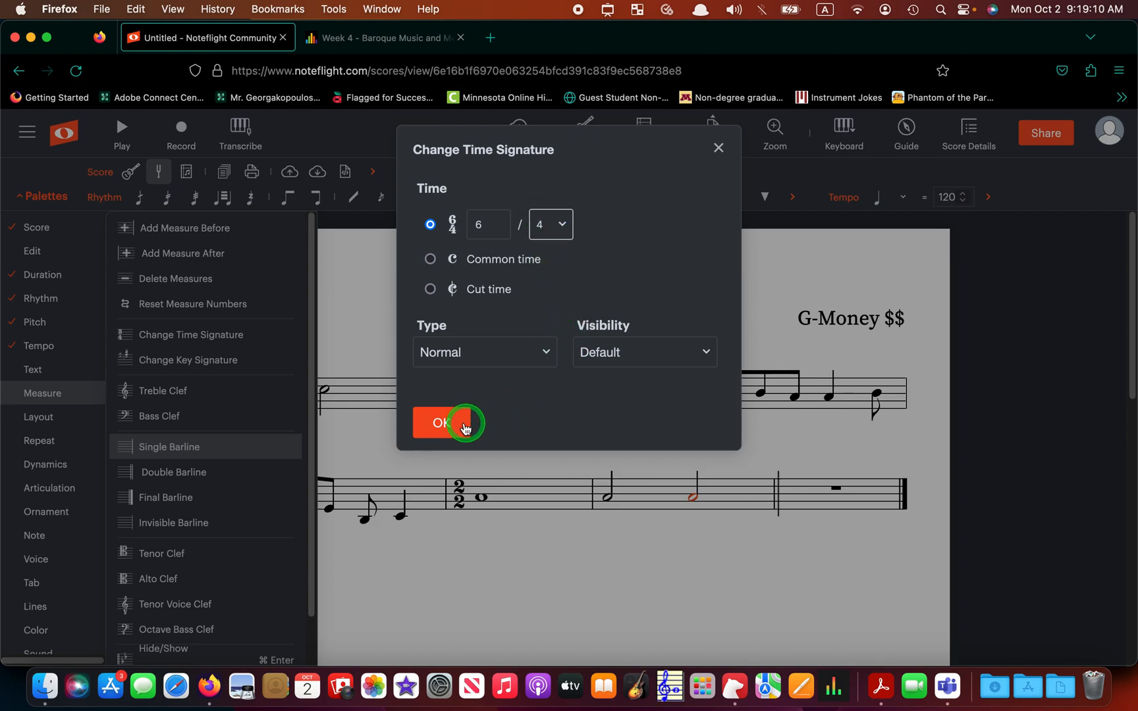
click(628, 530)
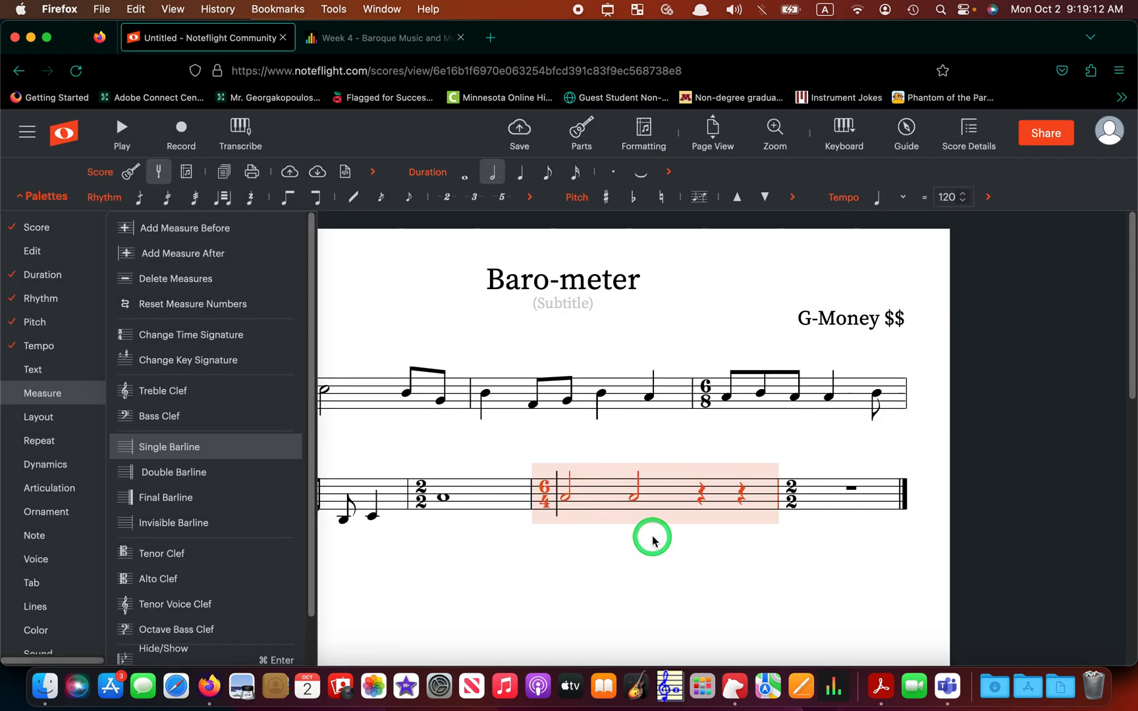
key(super+z)
- Select the last measure and change its time signature to 6/4
click(812, 499)
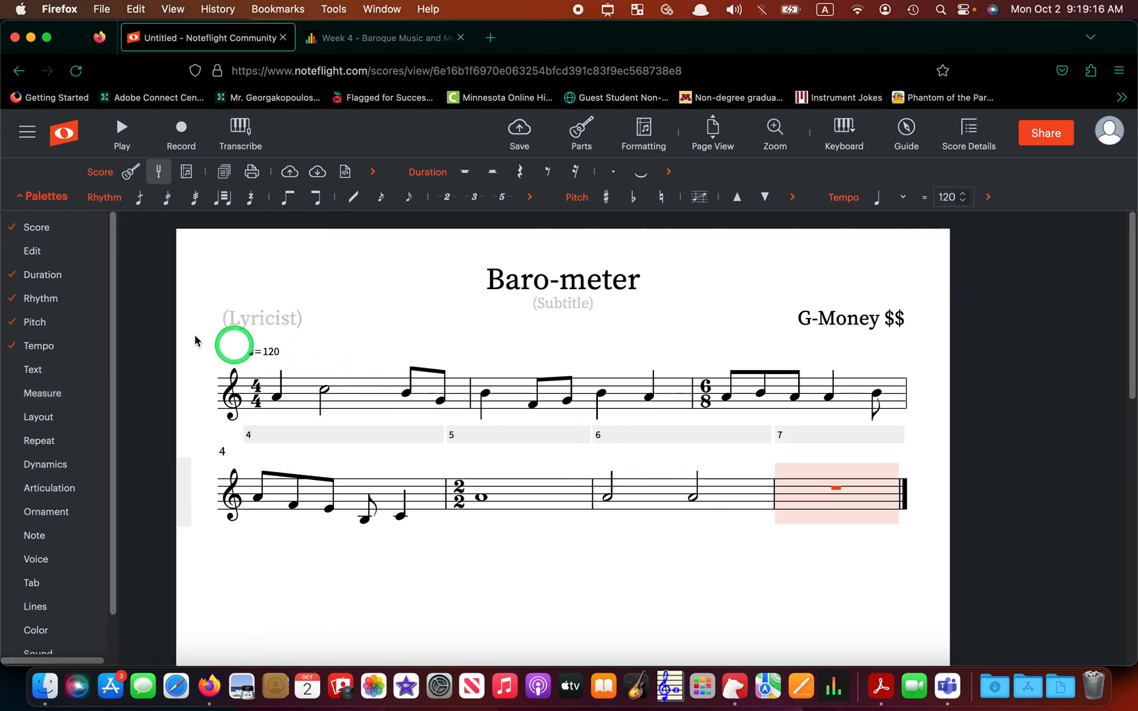
mouse_move(36, 395)
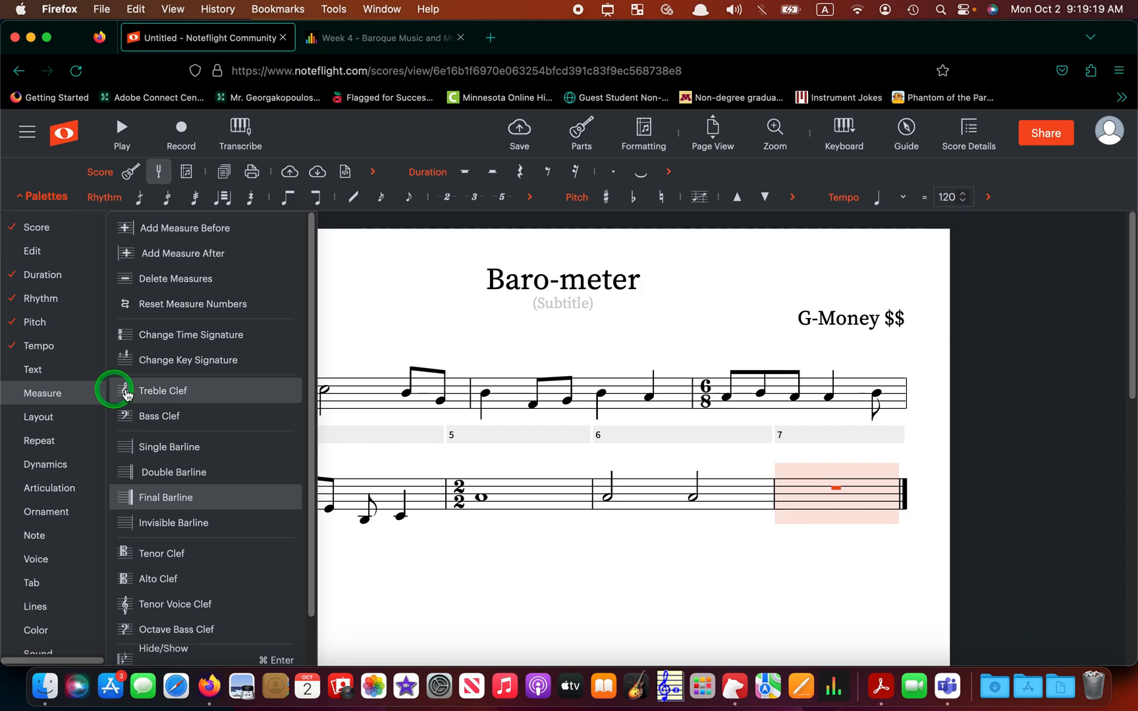
click(184, 333)
key(BackSpace)
text(6)
click(549, 222)
click(550, 233)
click(457, 423)
click(537, 562)
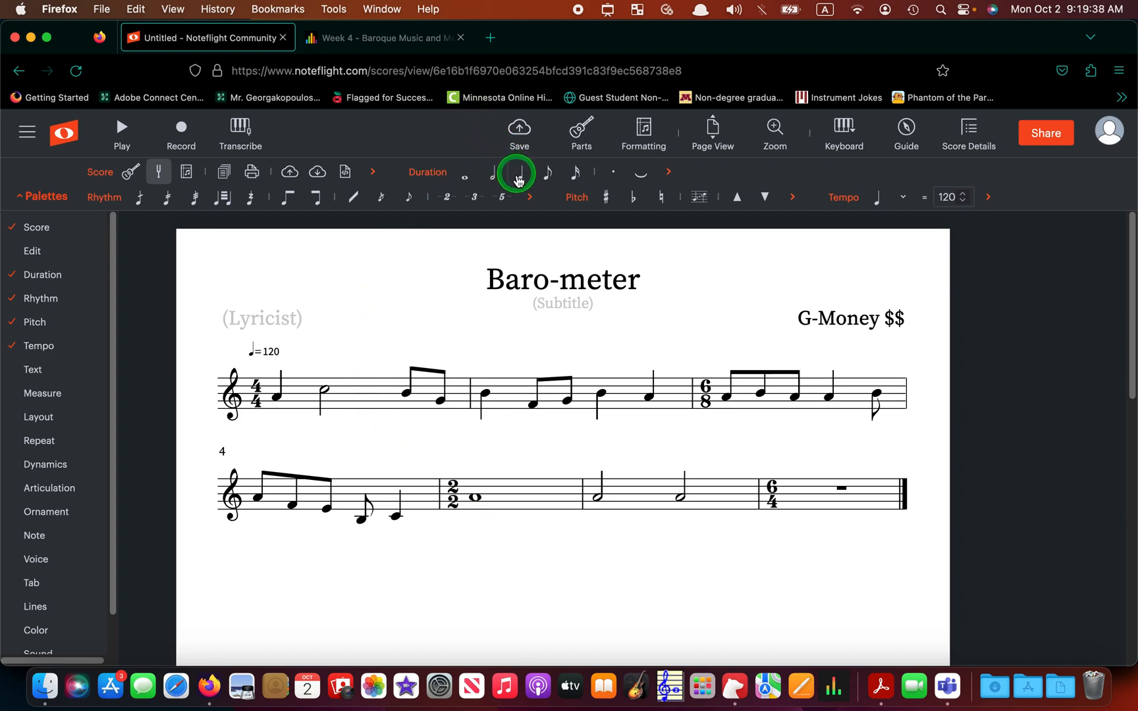
- Select the new 6/4 measure 7 and place a quarter note at its start
click(785, 498)
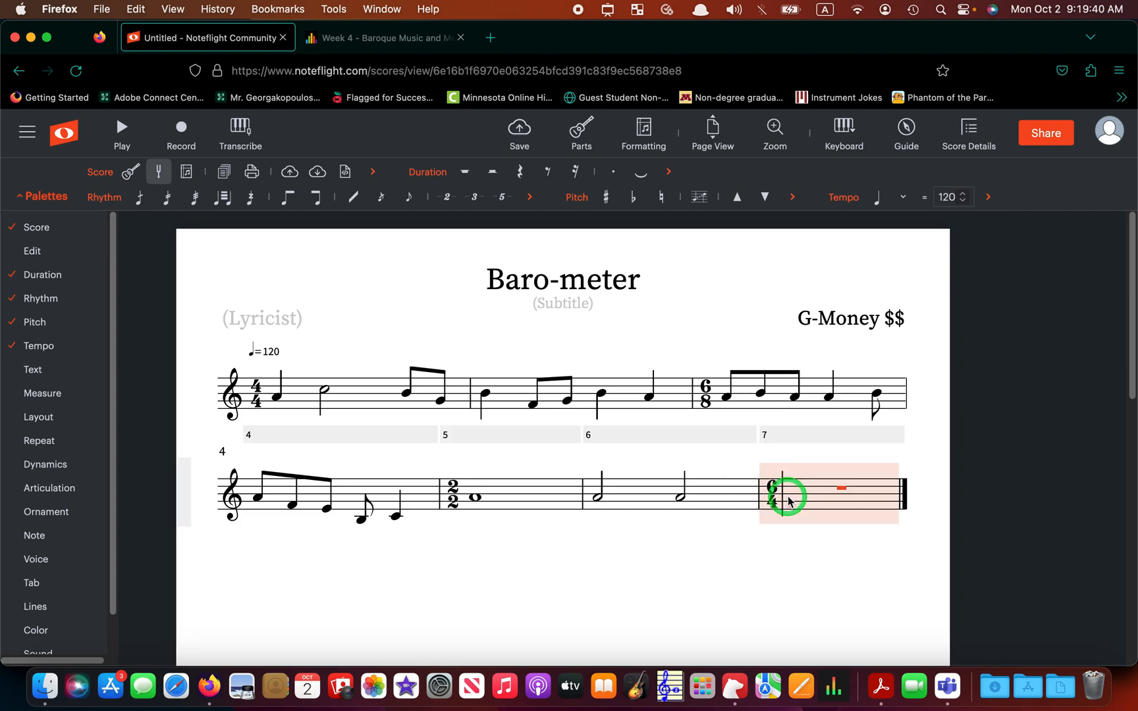
click(794, 498)
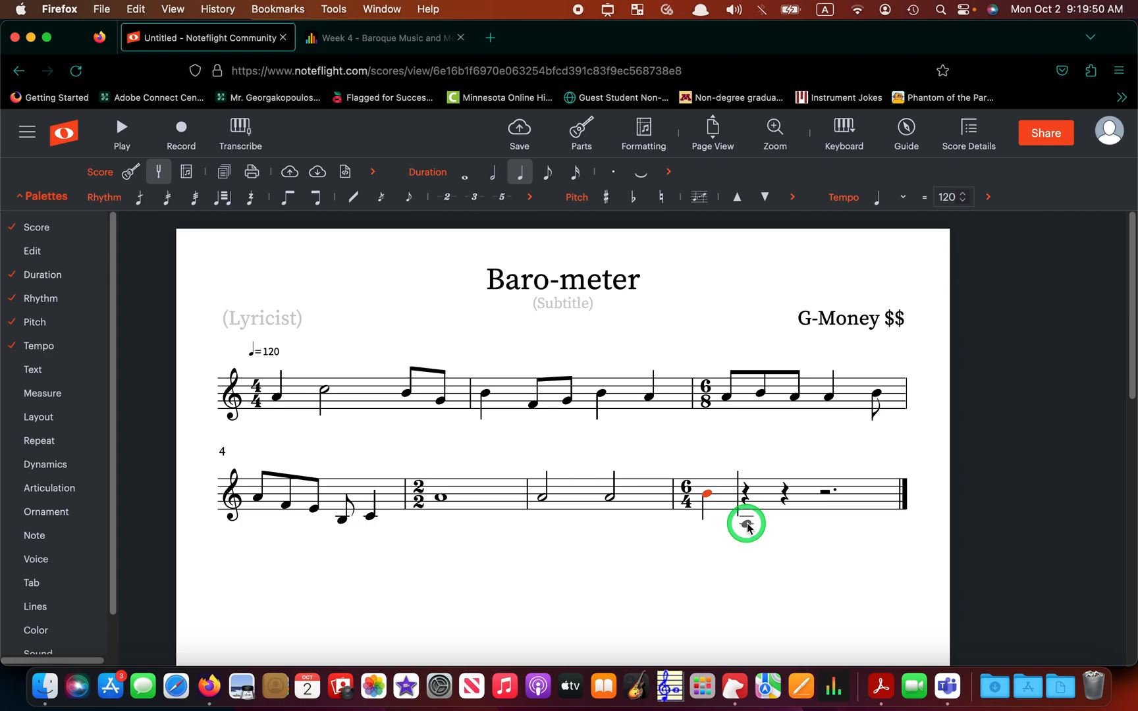
- Set the score's access to 'Anyone with a link' with 'can view' and save
click(1038, 134)
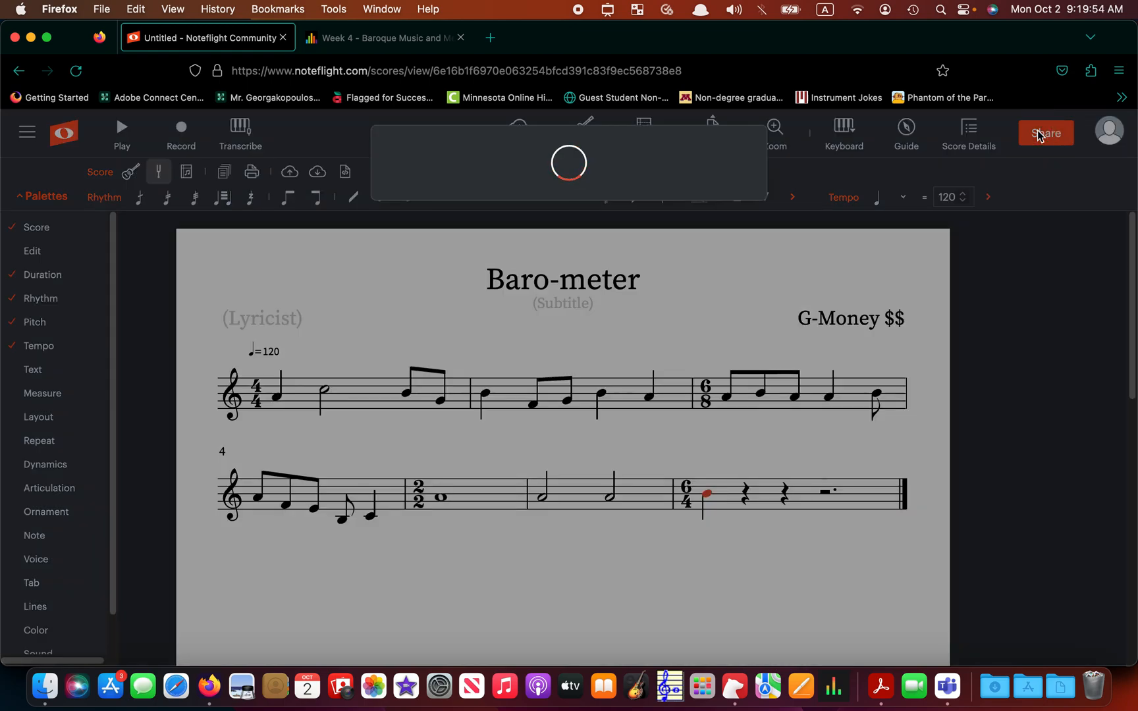
click(573, 153)
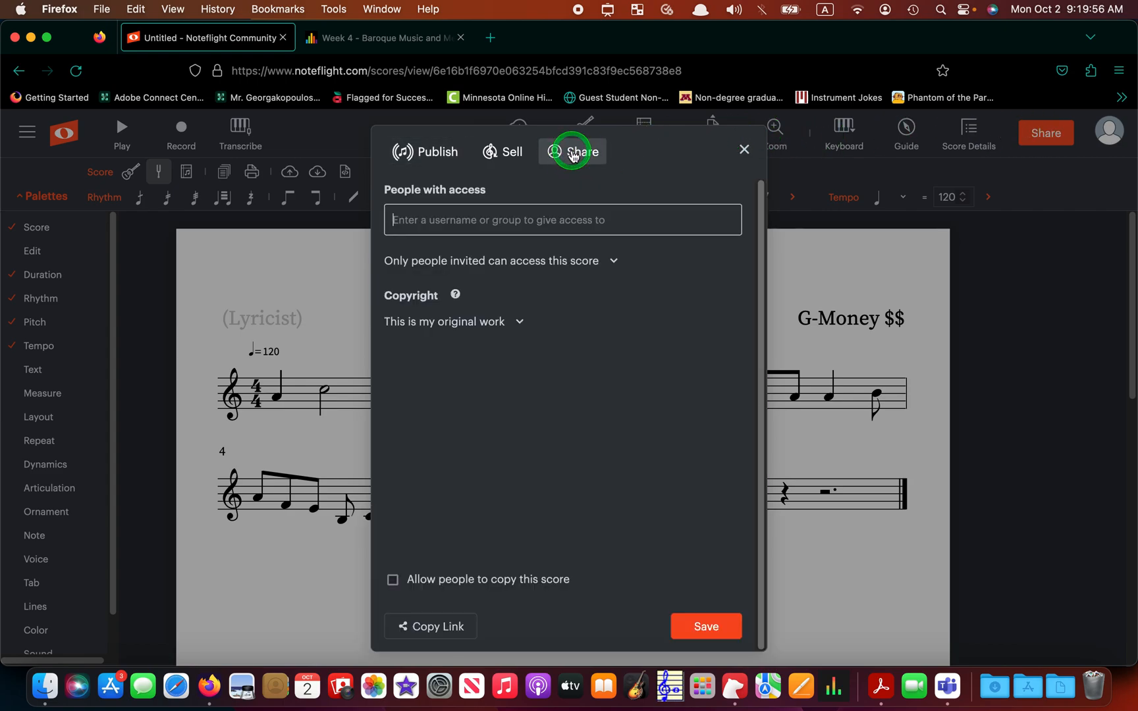
click(506, 261)
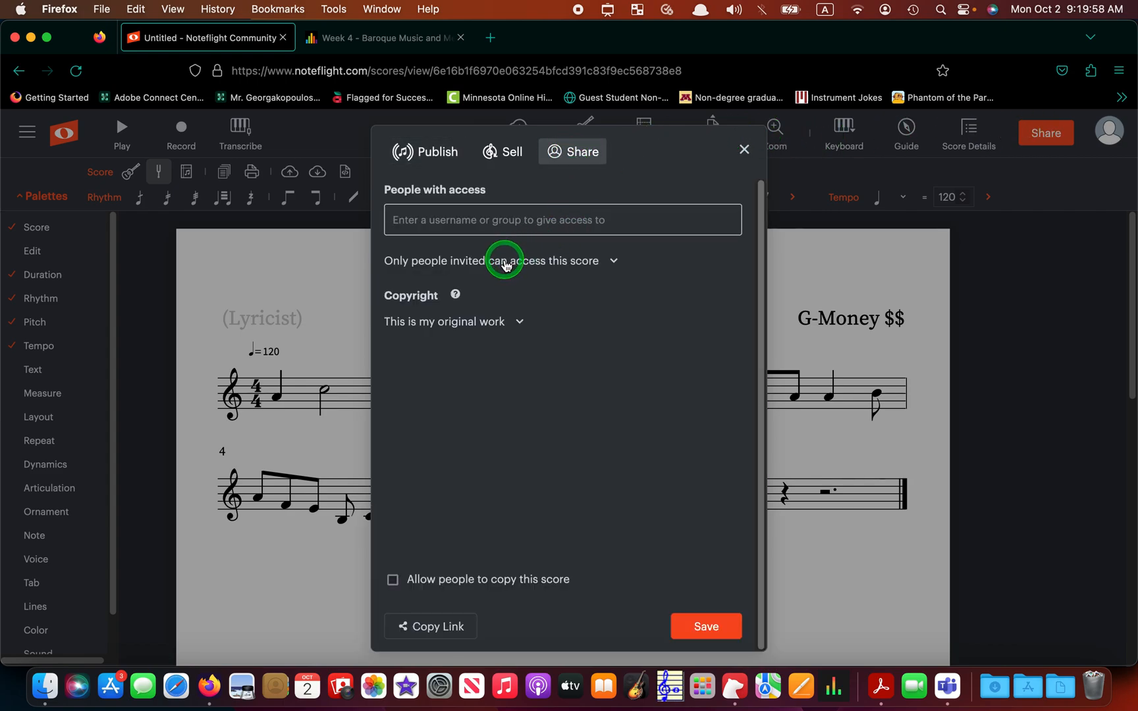
click(500, 287)
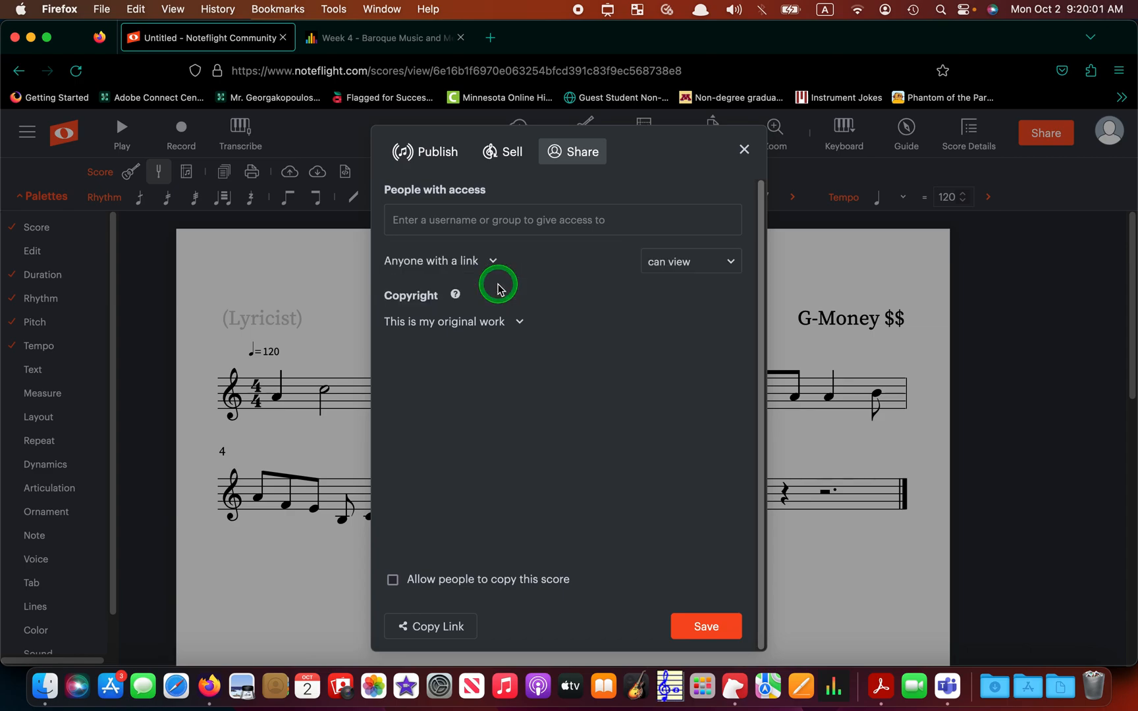
click(681, 266)
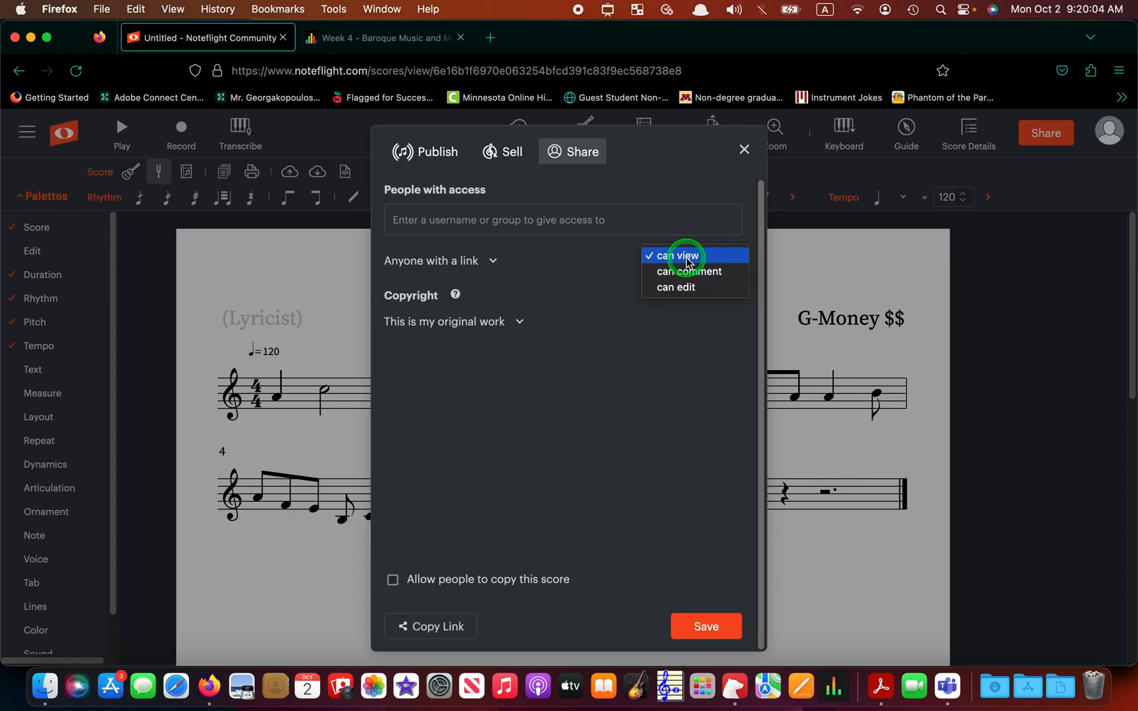
click(687, 261)
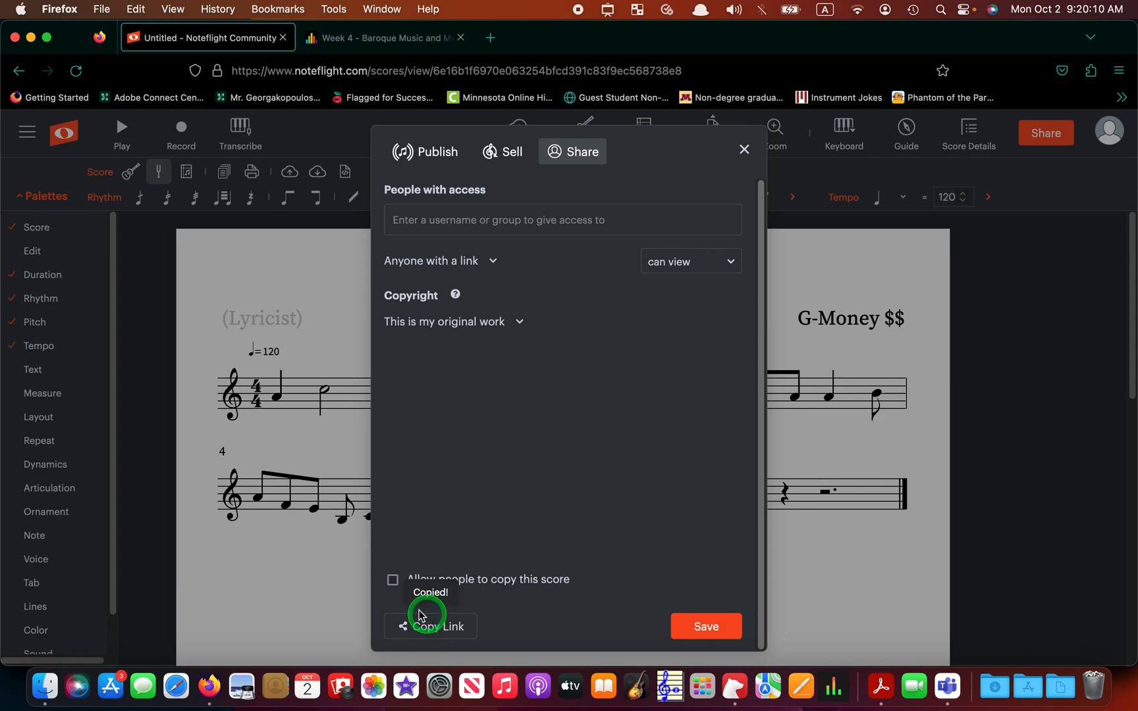
click(691, 627)
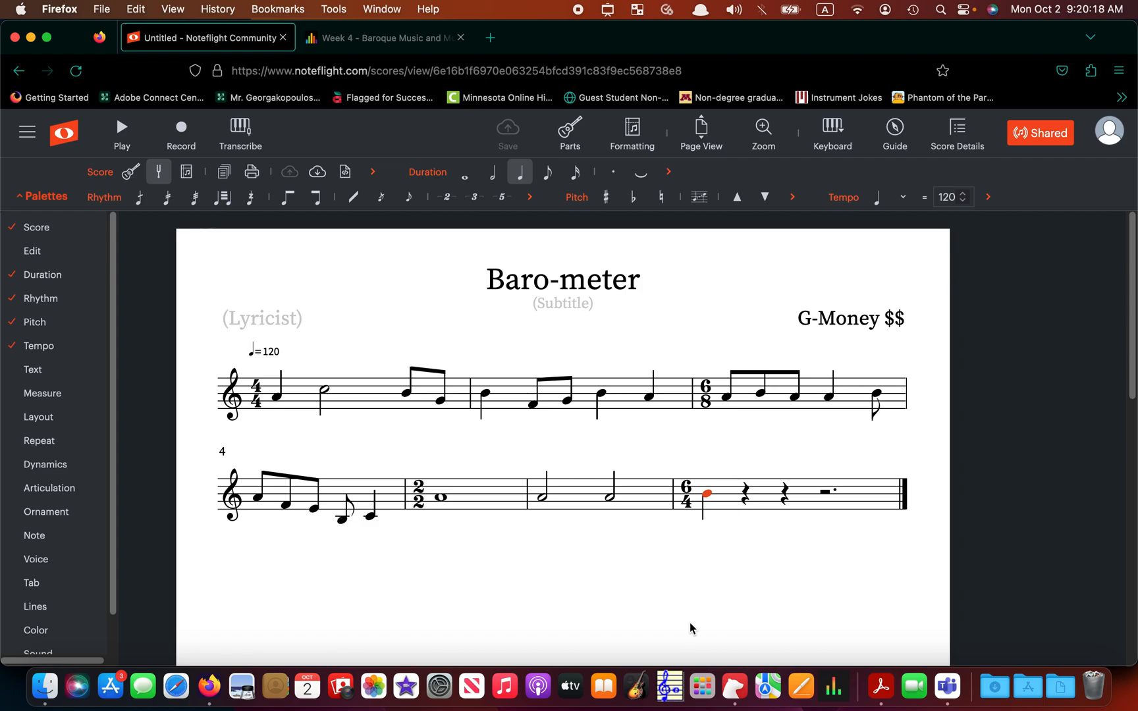
- Paste the share link into the comments of the 04.3 Meter in Noteflight assignment
click(374, 38)
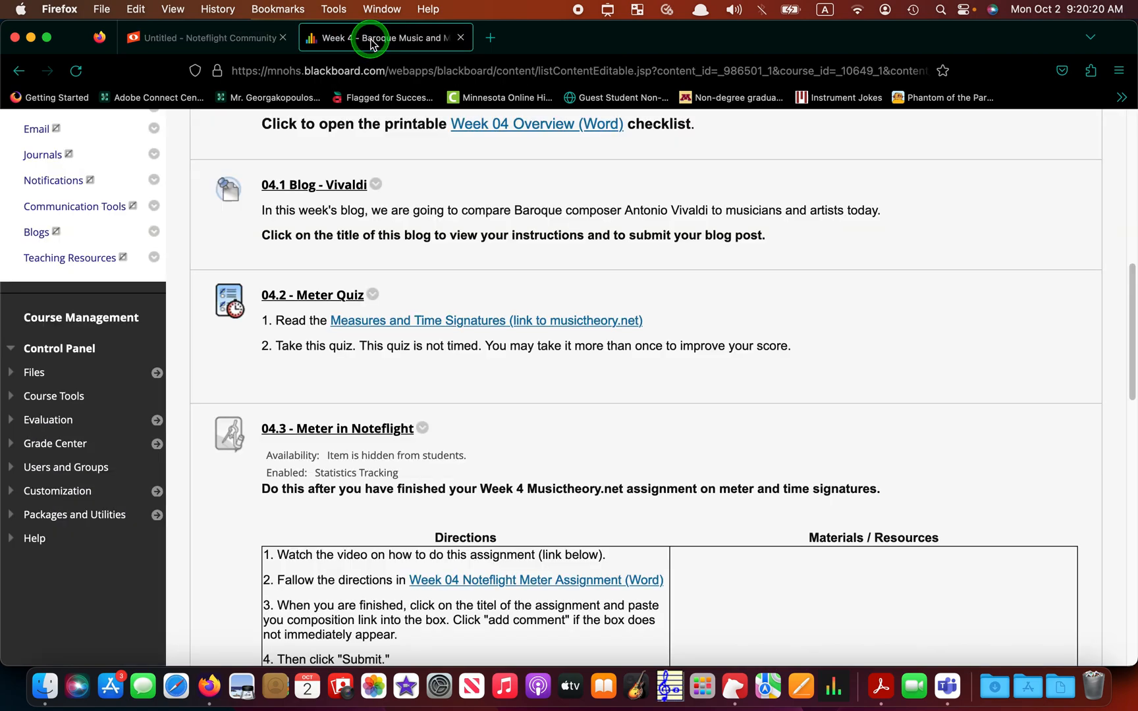
click(352, 436)
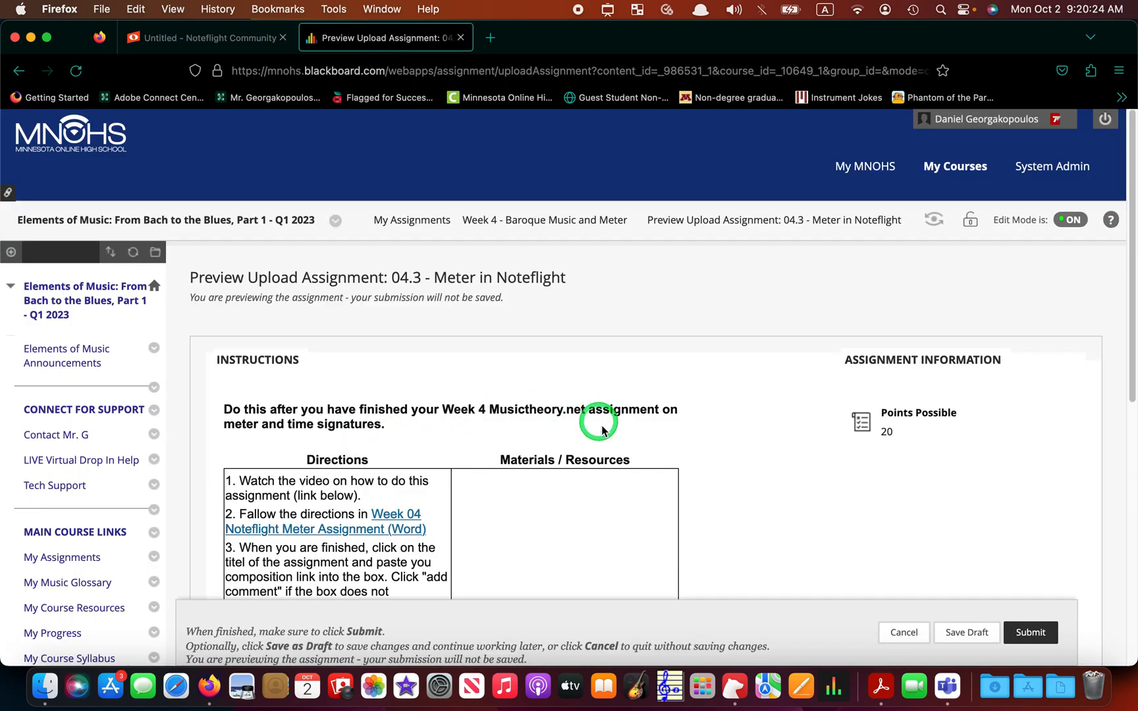
scroll(601, 430, down, 10)
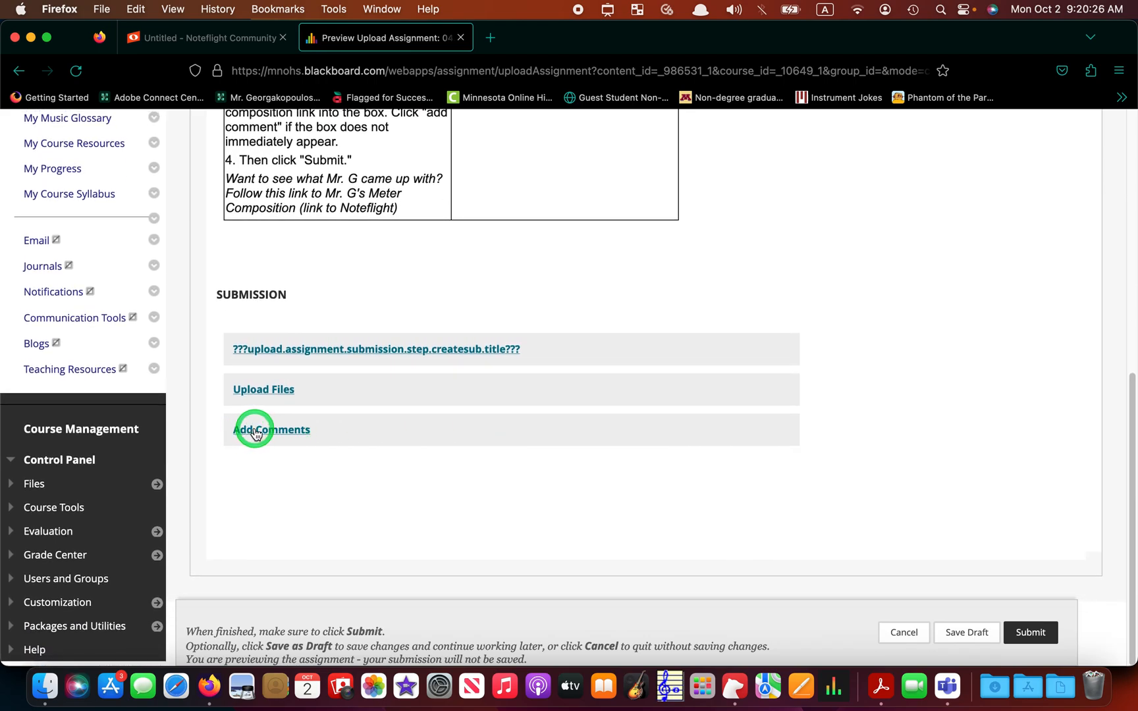
click(255, 433)
click(299, 554)
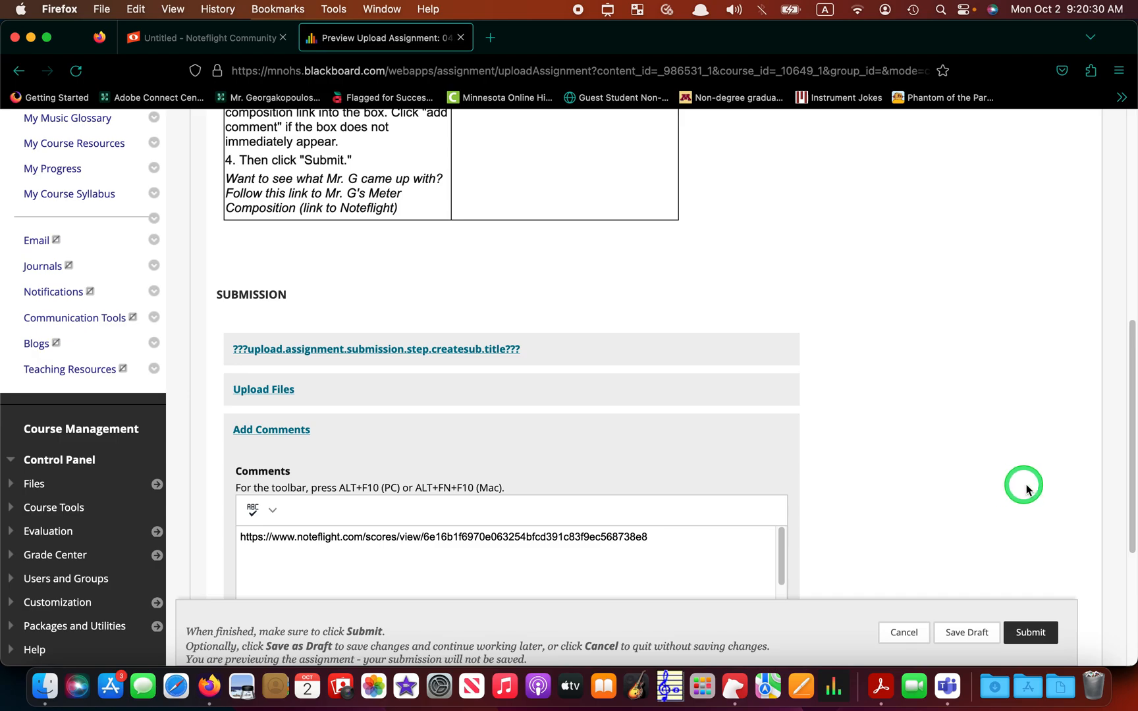
- Leave the Blackboard assignment preview and return to the Noteflight score
scroll(1024, 484, down, 2)
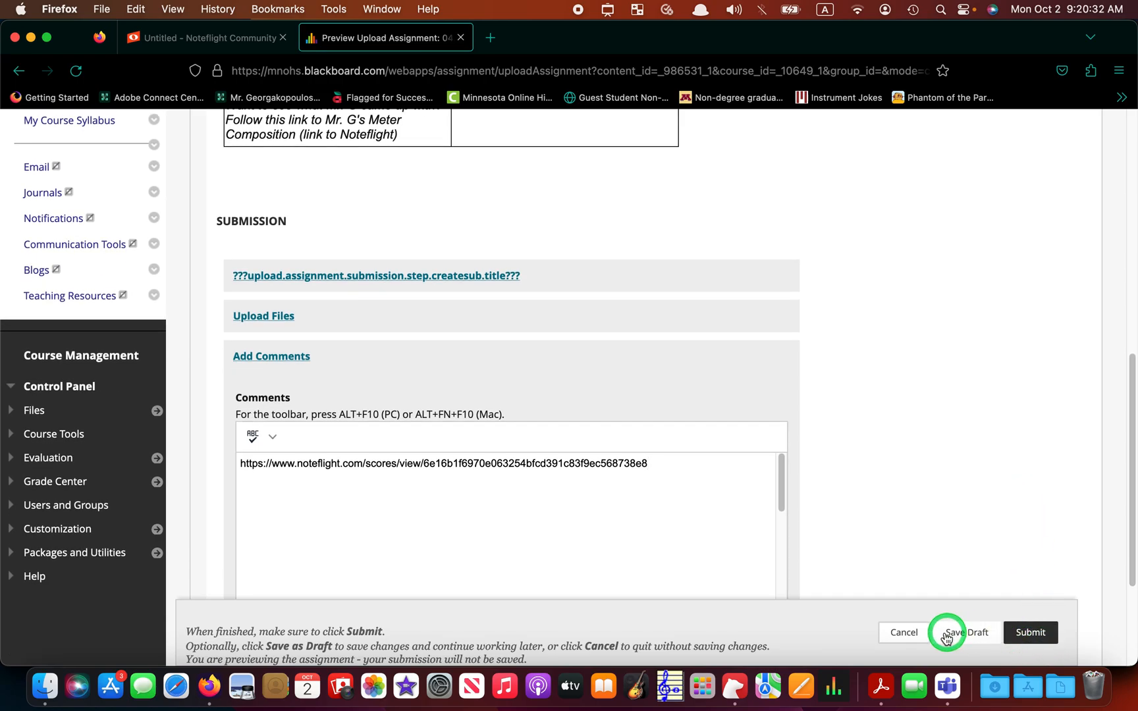
click(906, 631)
key(ctrl+Up)
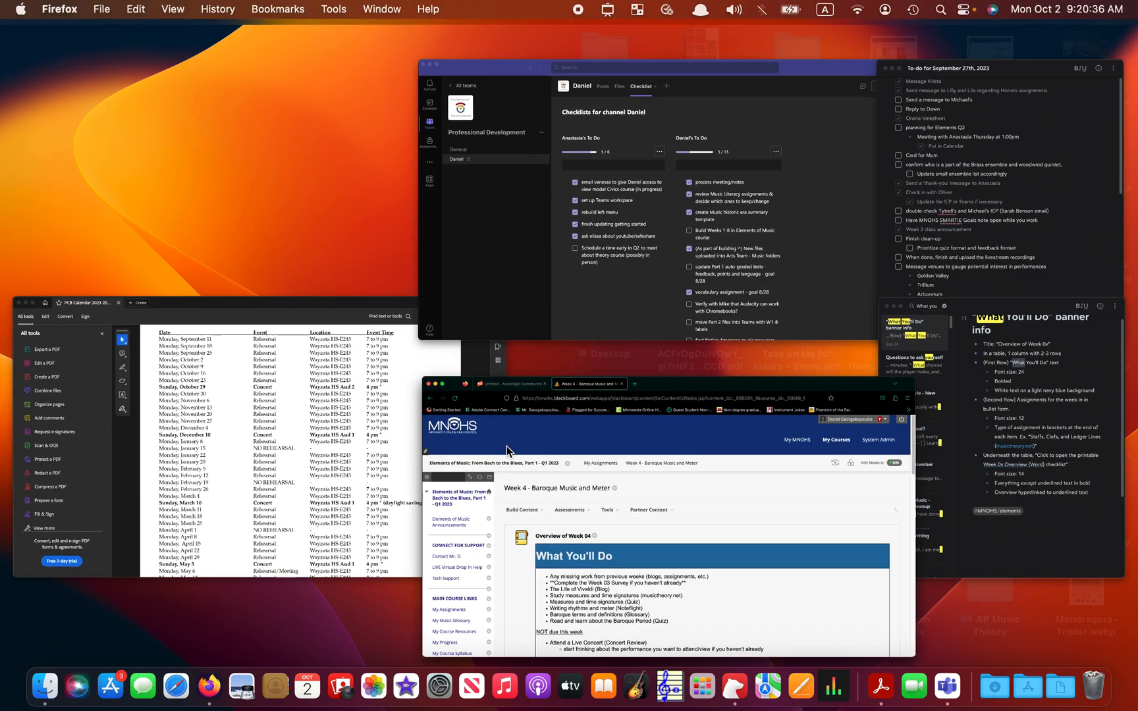
click(507, 445)
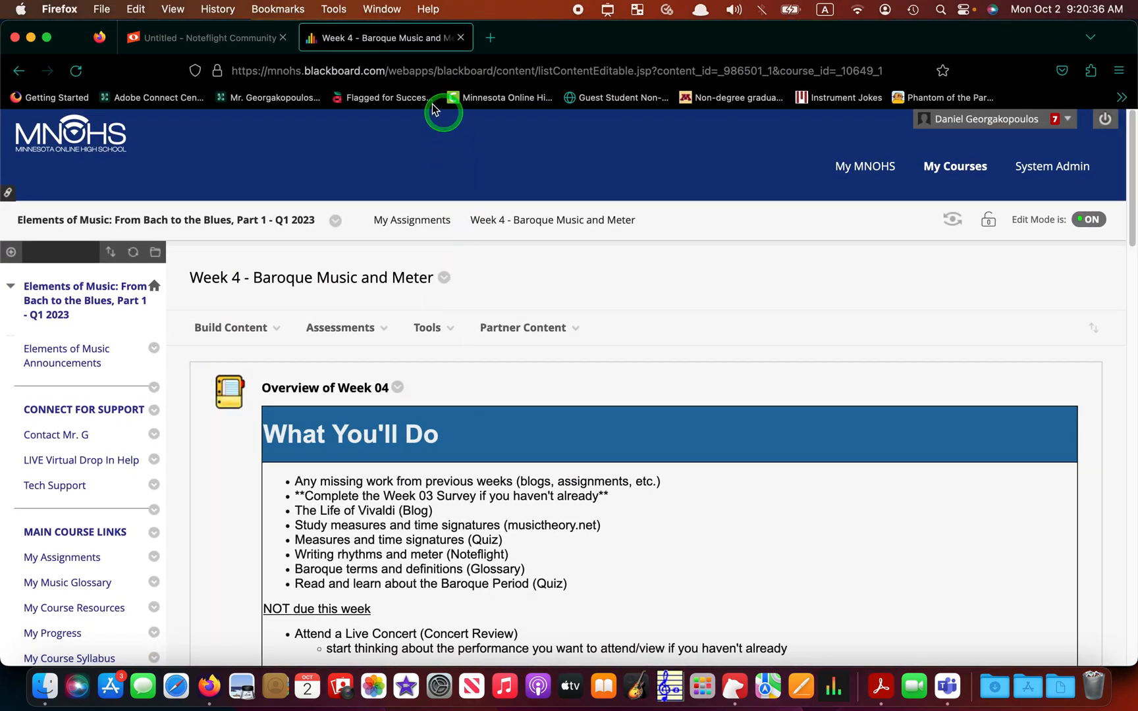
click(228, 37)
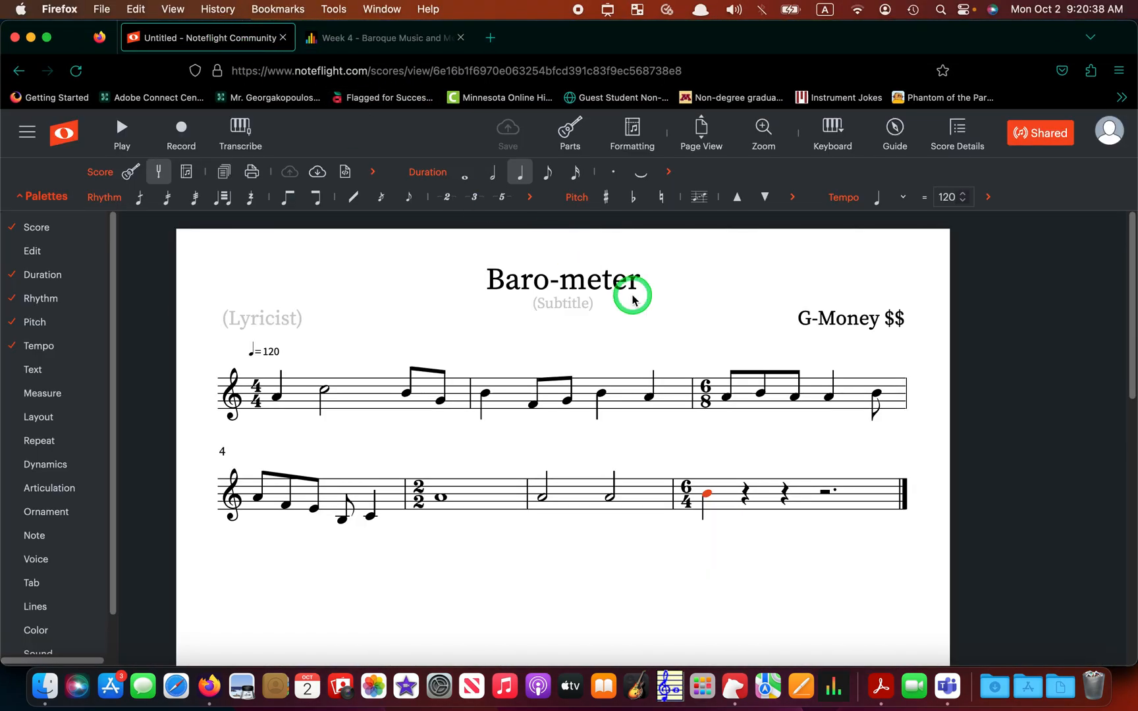